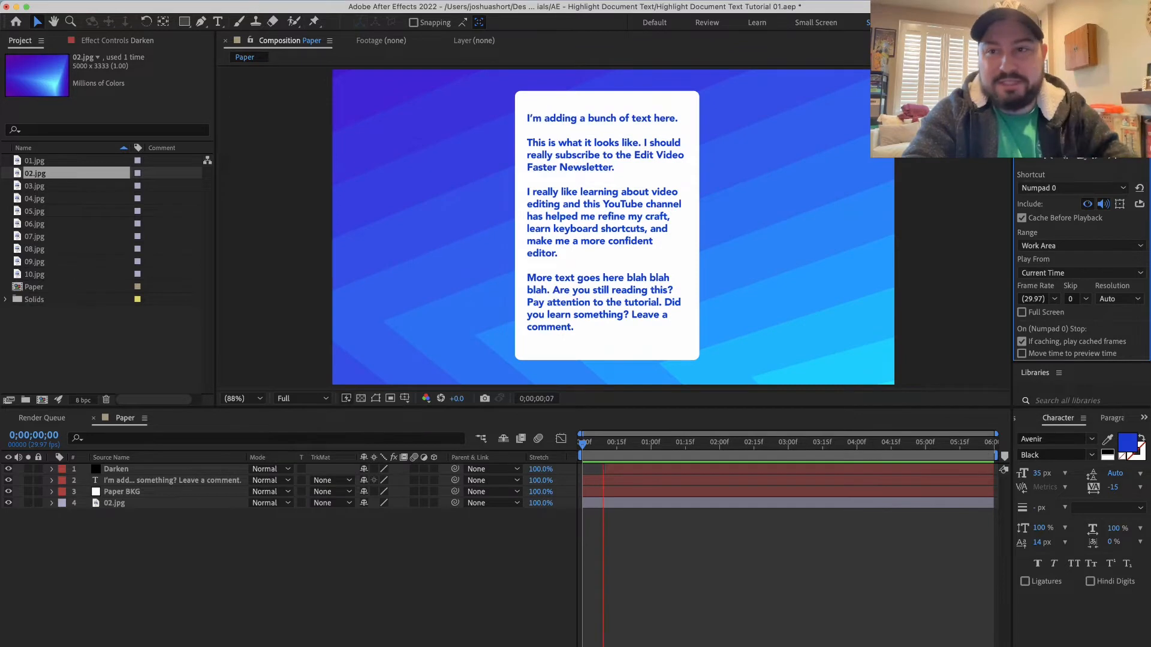
# - Preview the existing highlight animation and inspect the keyframes on the Darken layer
pyautogui.press('space')
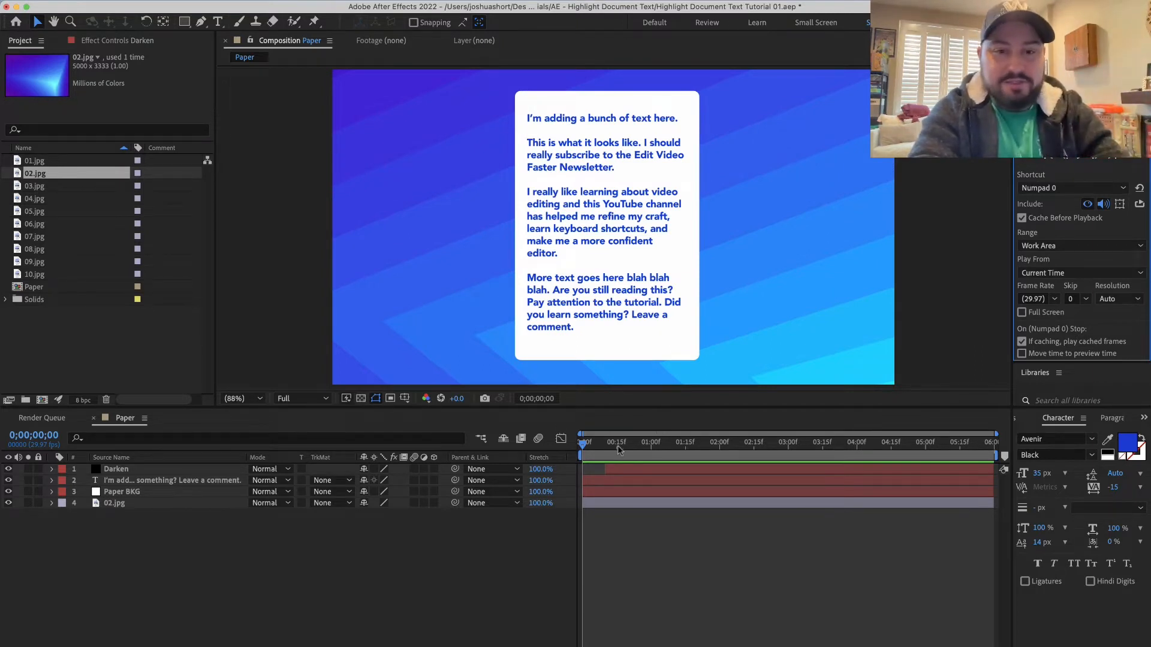
pyautogui.moveTo(624, 443); pyautogui.dragTo(710, 443)
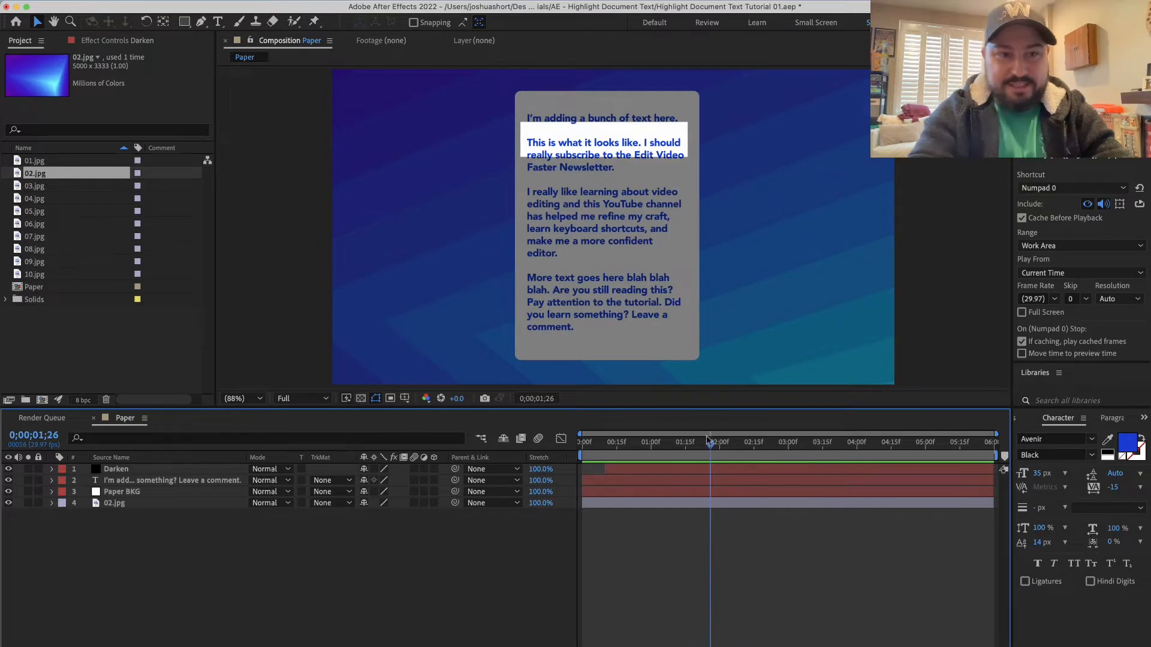
pyautogui.click(178, 471)
pyautogui.press('u')
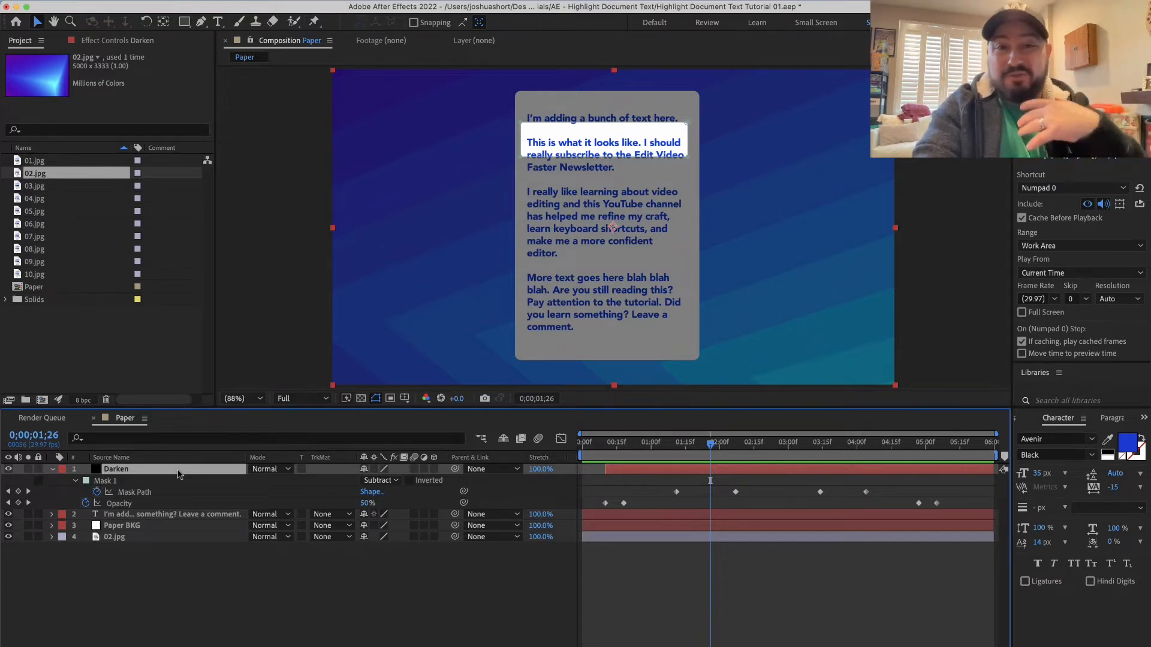
pyautogui.press('u')
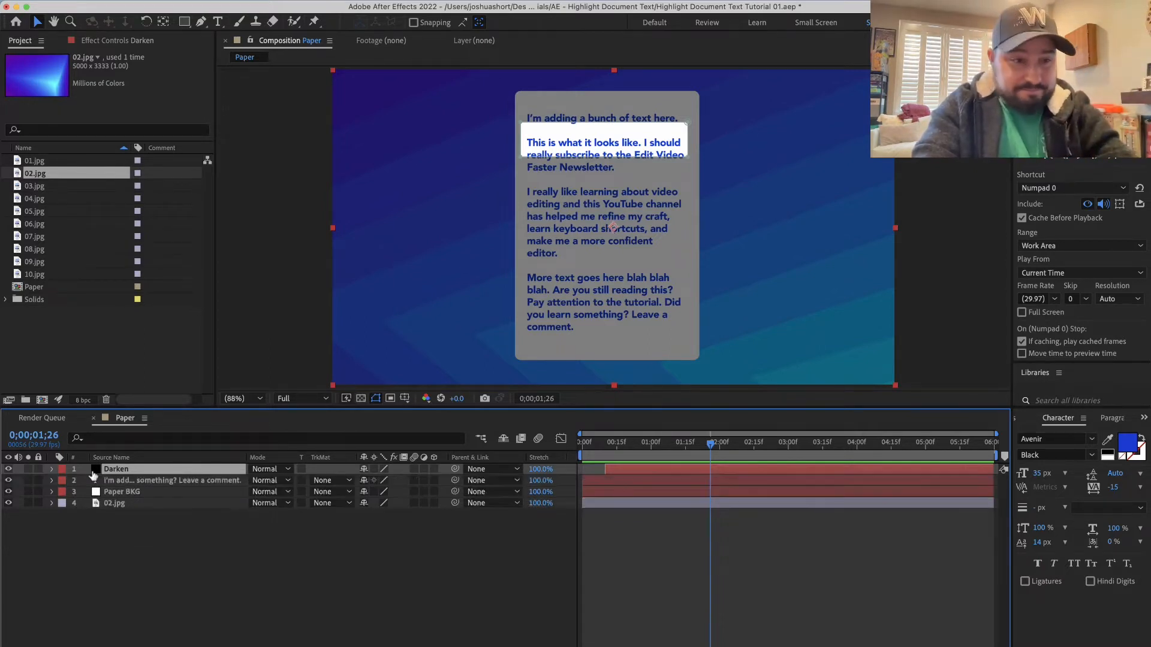
# - Hide the Darken layer and create a black comp-size solid named Darken Part 2
pyautogui.press('super+shift+a')
pyautogui.click(9, 470)
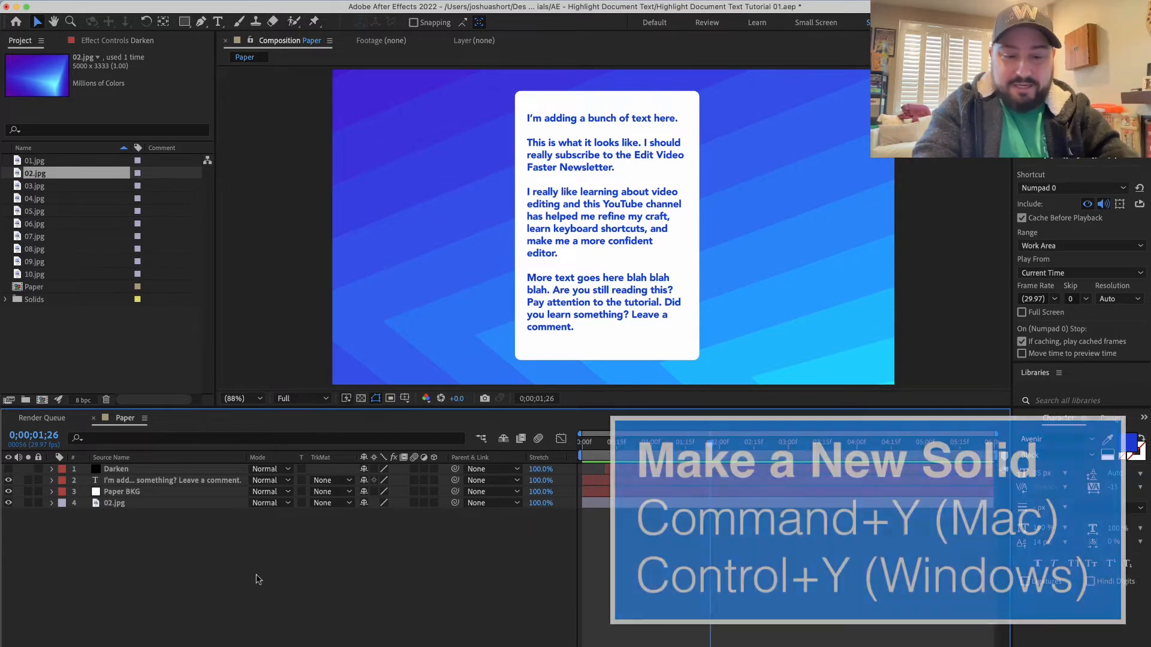
pyautogui.press('super+y')
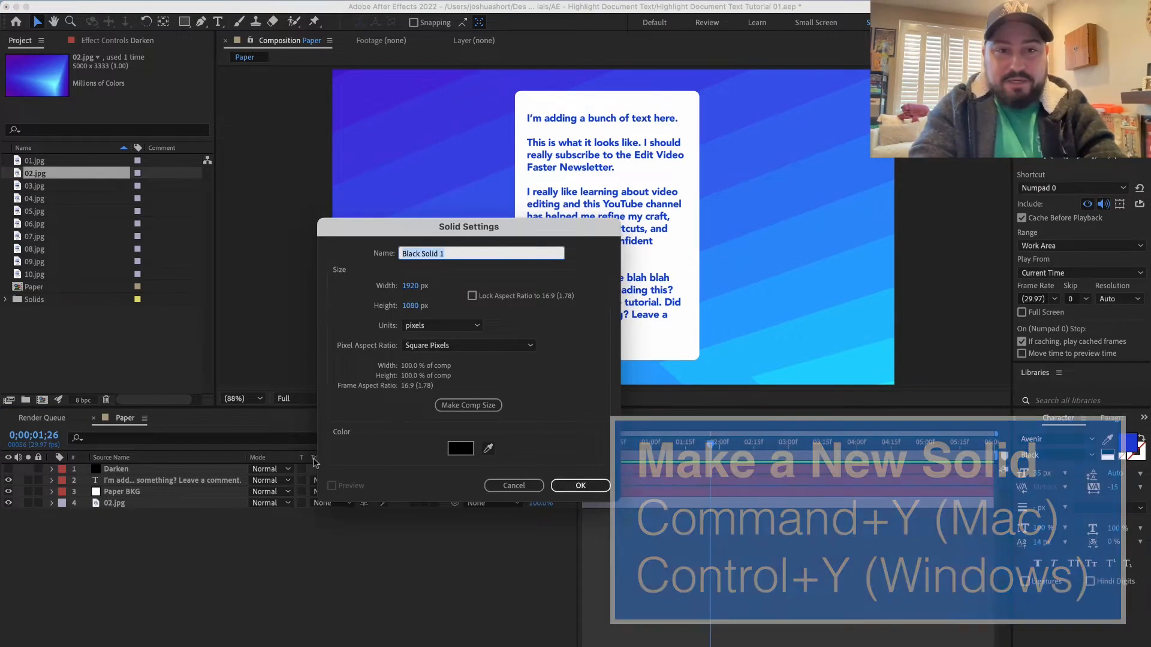
pyautogui.write('Darken Part 2')
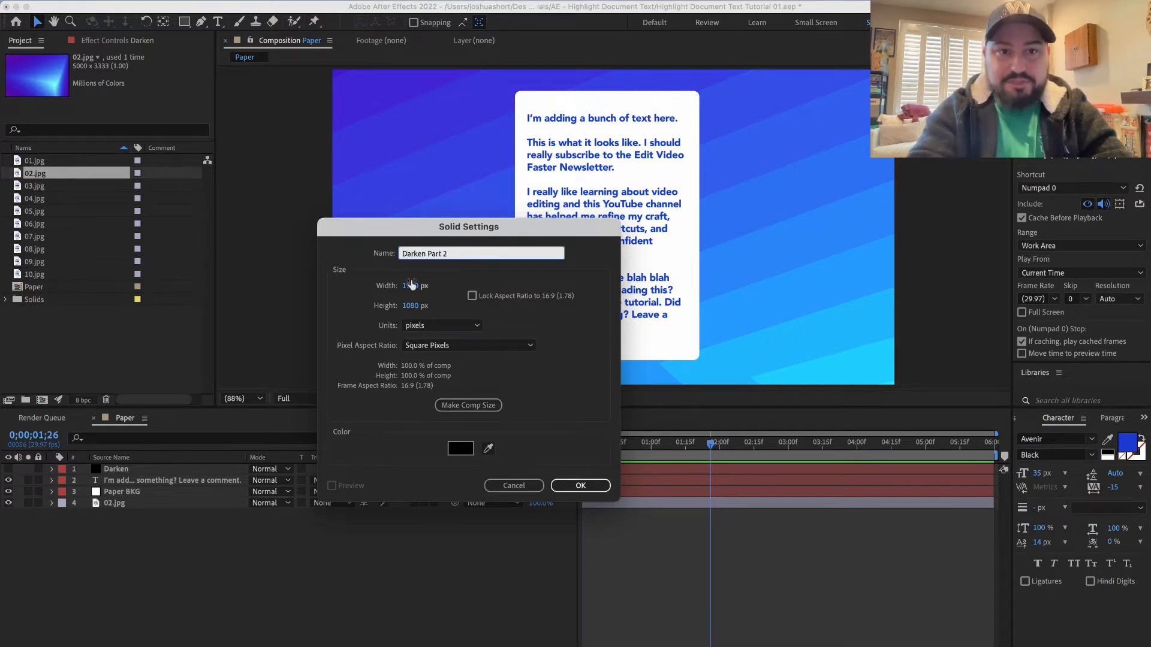
pyautogui.click(457, 407)
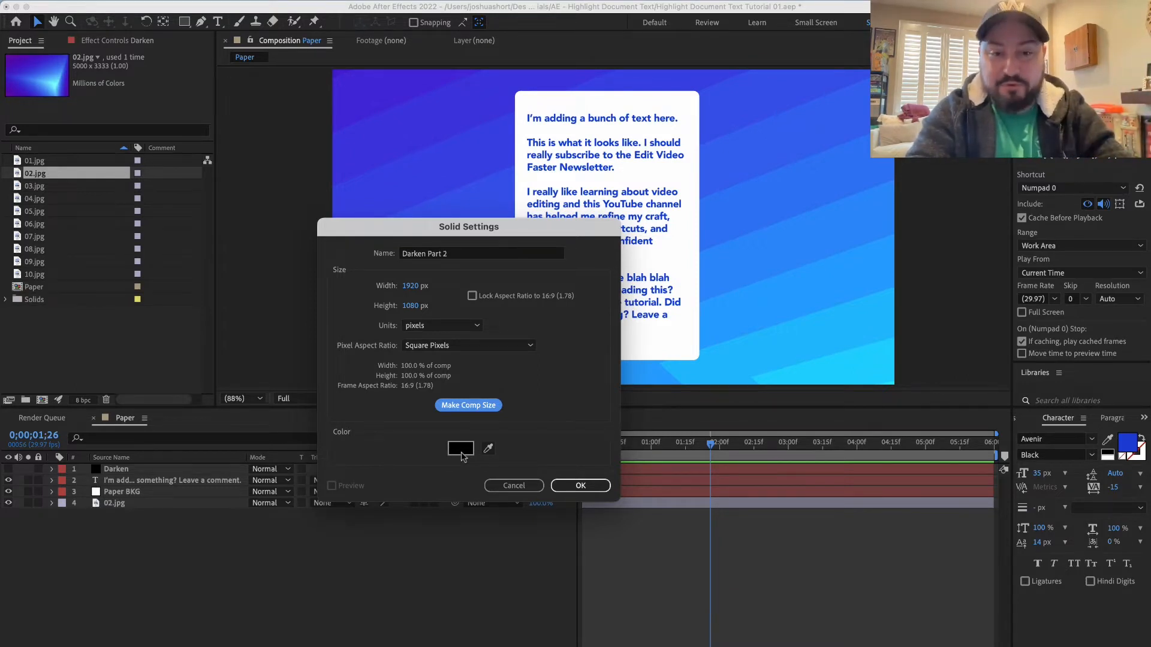
pyautogui.click(582, 486)
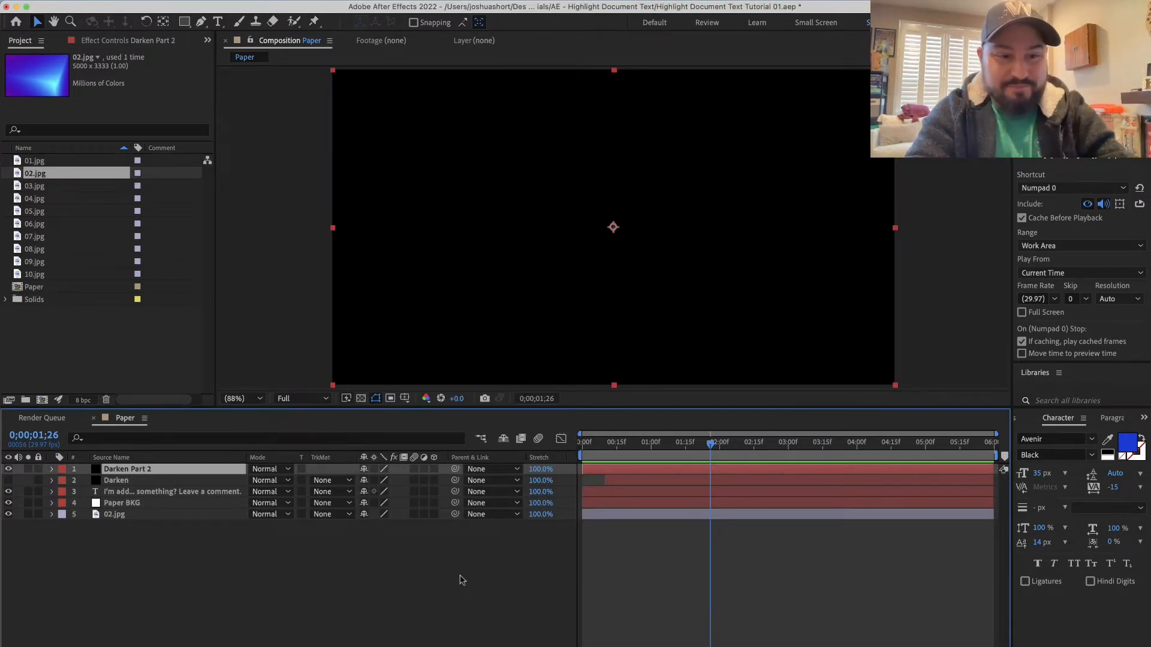
# - Set the opacity of the Darken Part 2 layer to 50%
pyautogui.press('t')
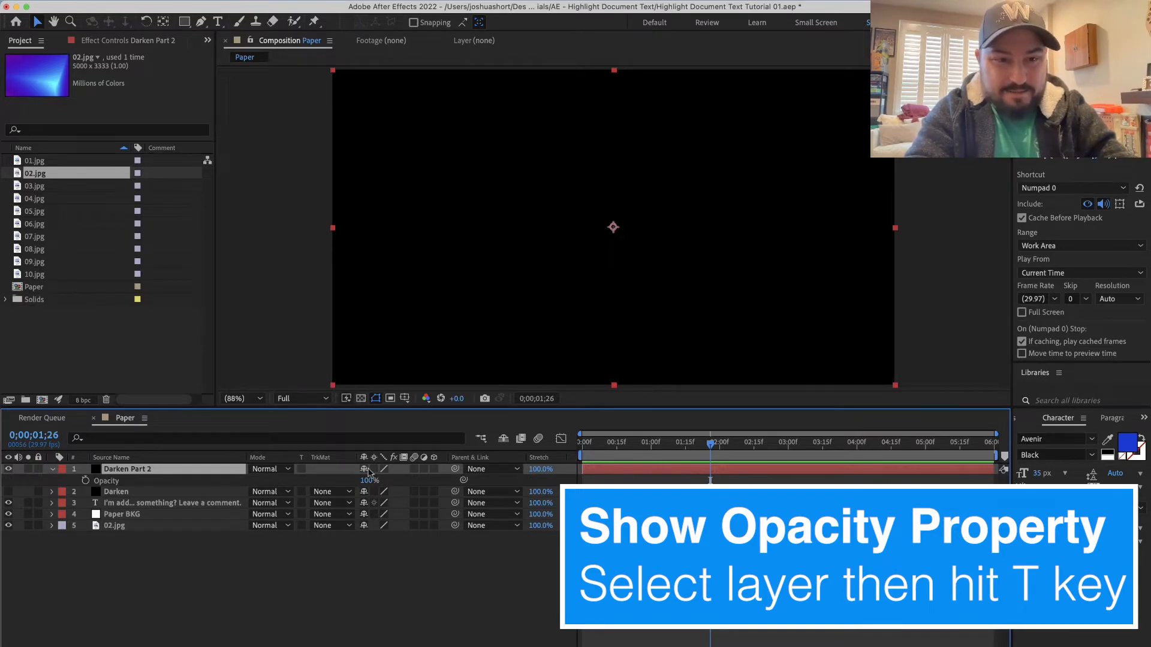
pyautogui.click(368, 480)
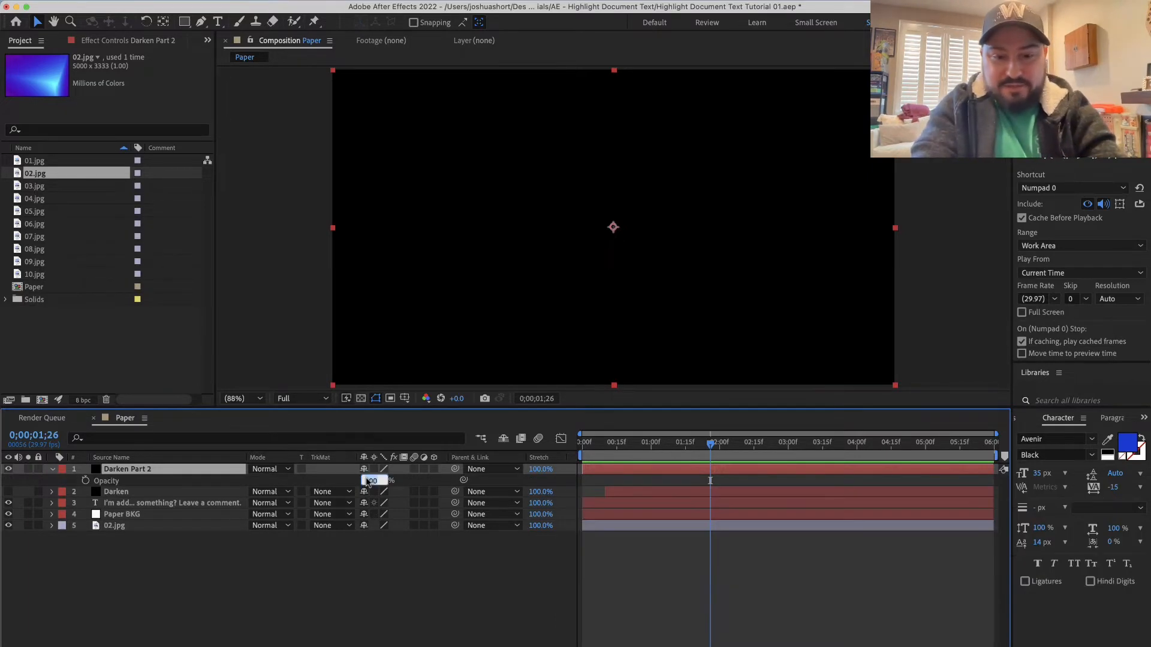
pyautogui.write('50')
pyautogui.press('Return')
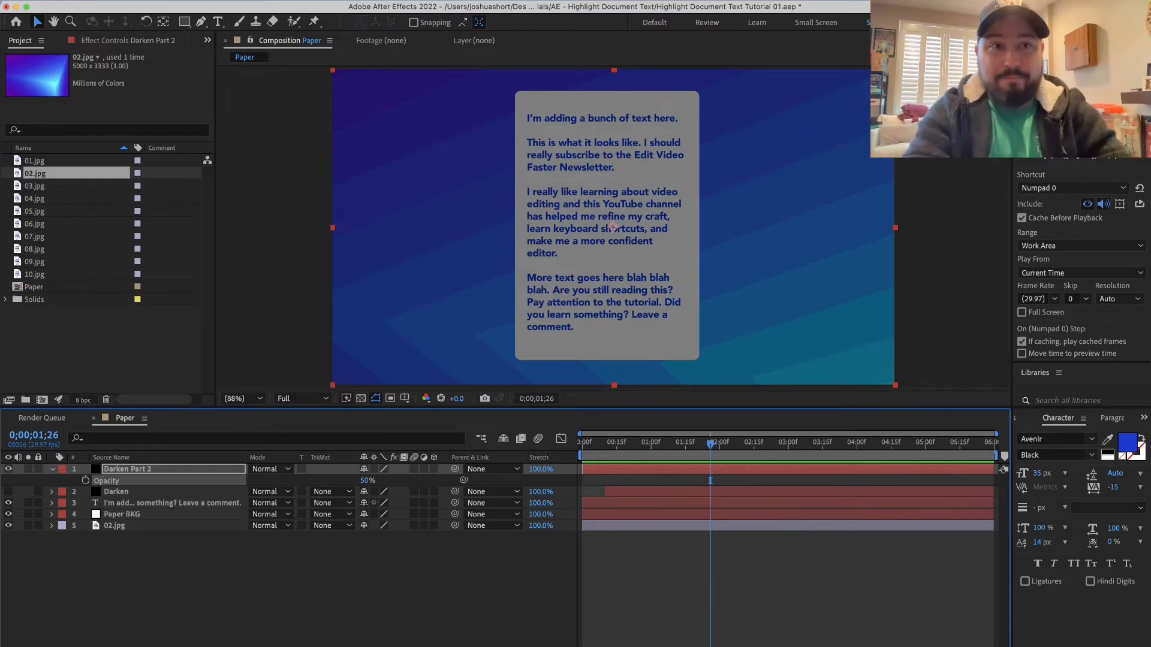
# - Draw a rectangular mask on Darken Part 2 around the first line, "I'm adding a bunch of text here."
pyautogui.click(184, 24)
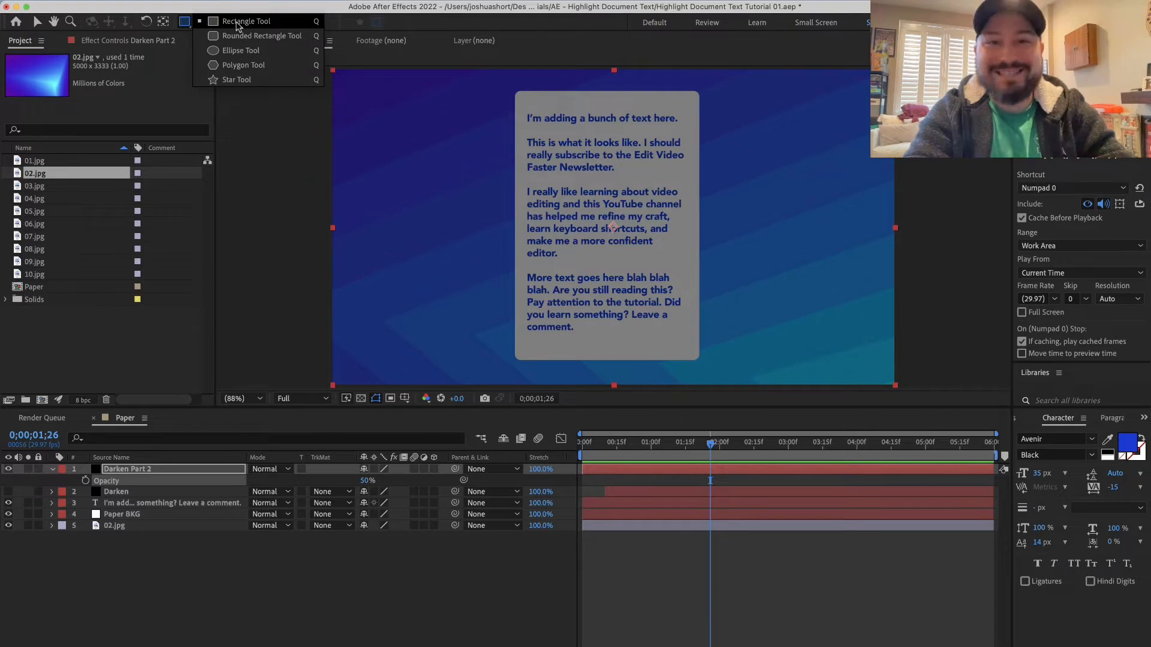
pyautogui.click(238, 25)
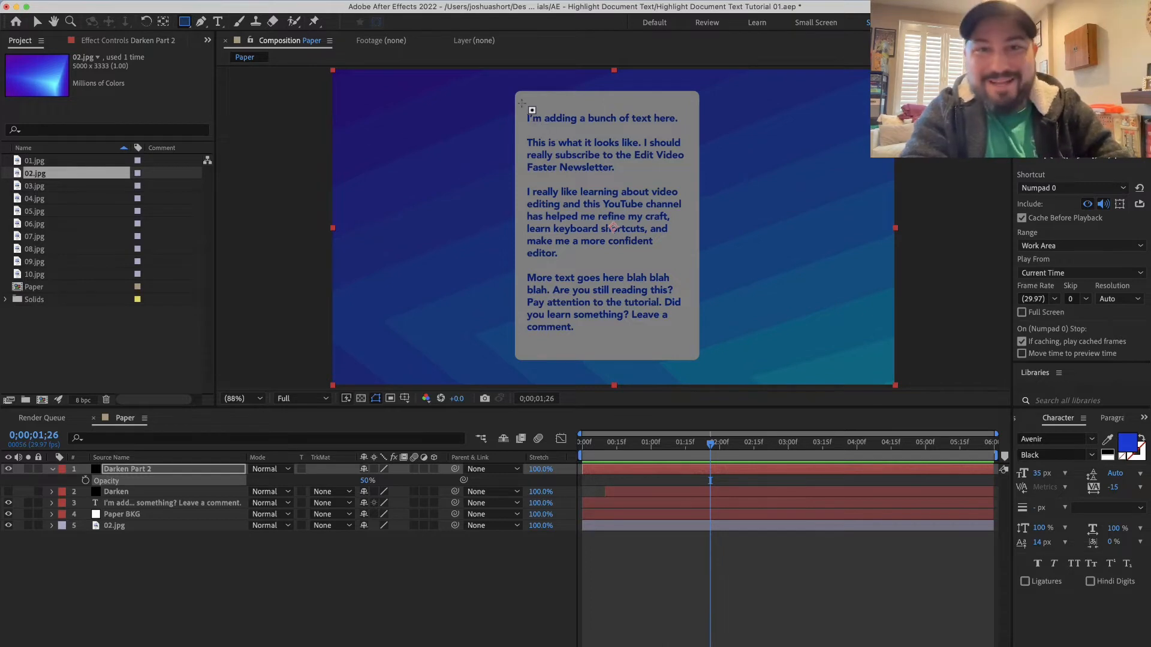
pyautogui.moveTo(523, 103); pyautogui.dragTo(683, 133)
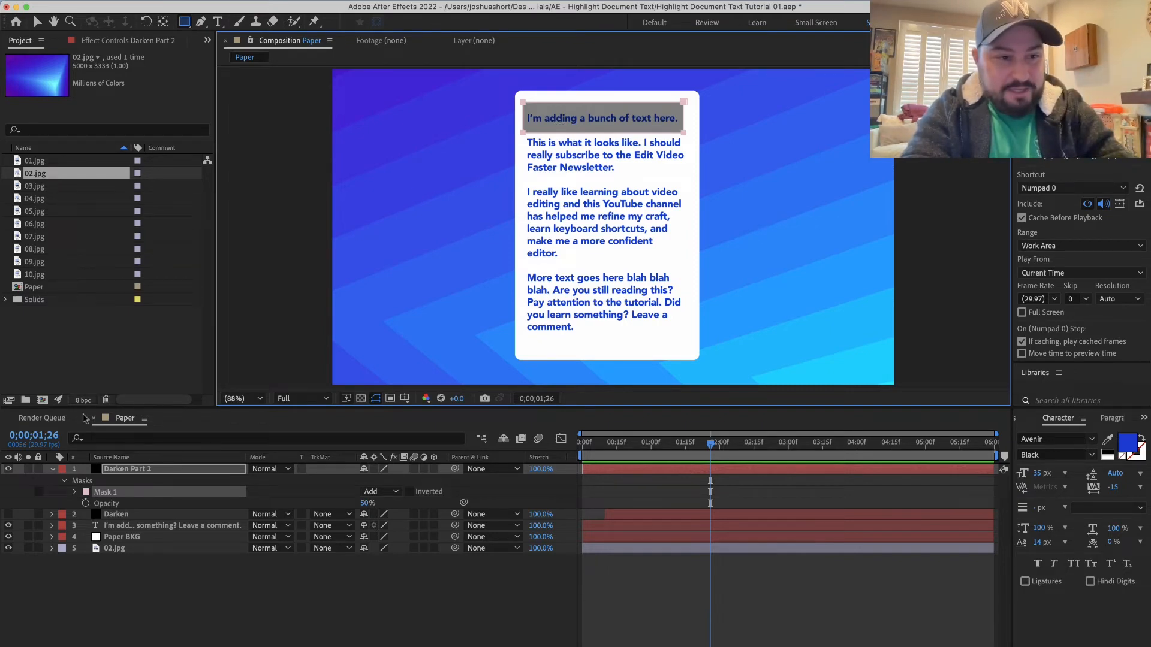
# - Set the mode of Mask 1 on Darken Part 2 to Subtract and deselect the layer
pyautogui.click(158, 469)
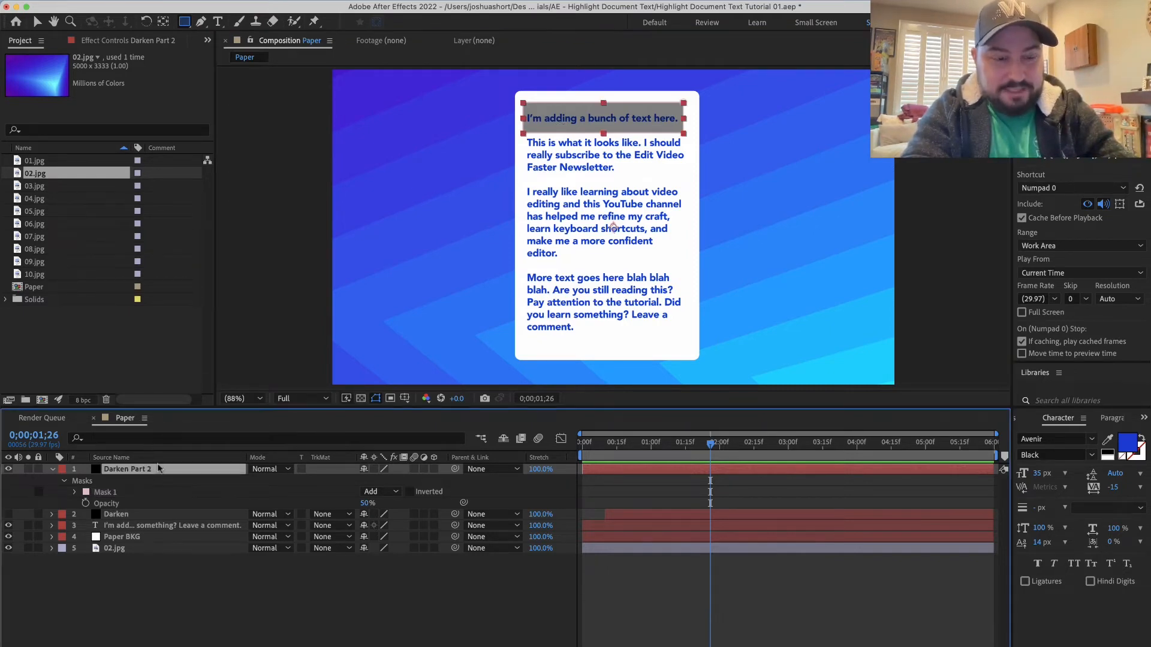
pyautogui.click(103, 491)
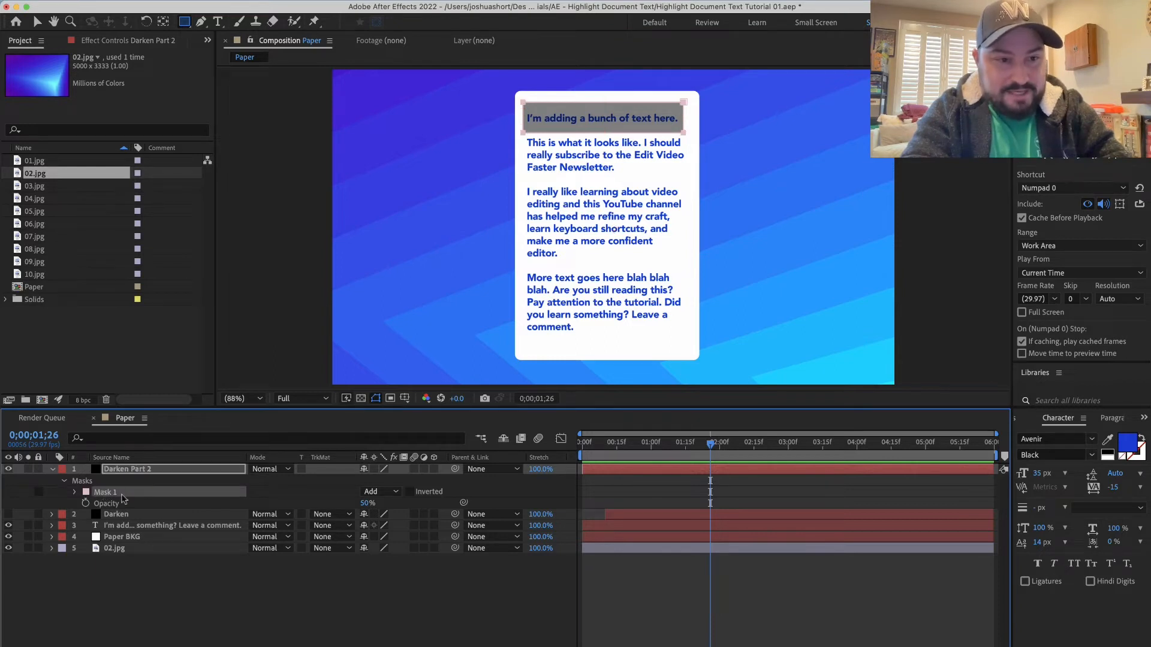
pyautogui.click(388, 495)
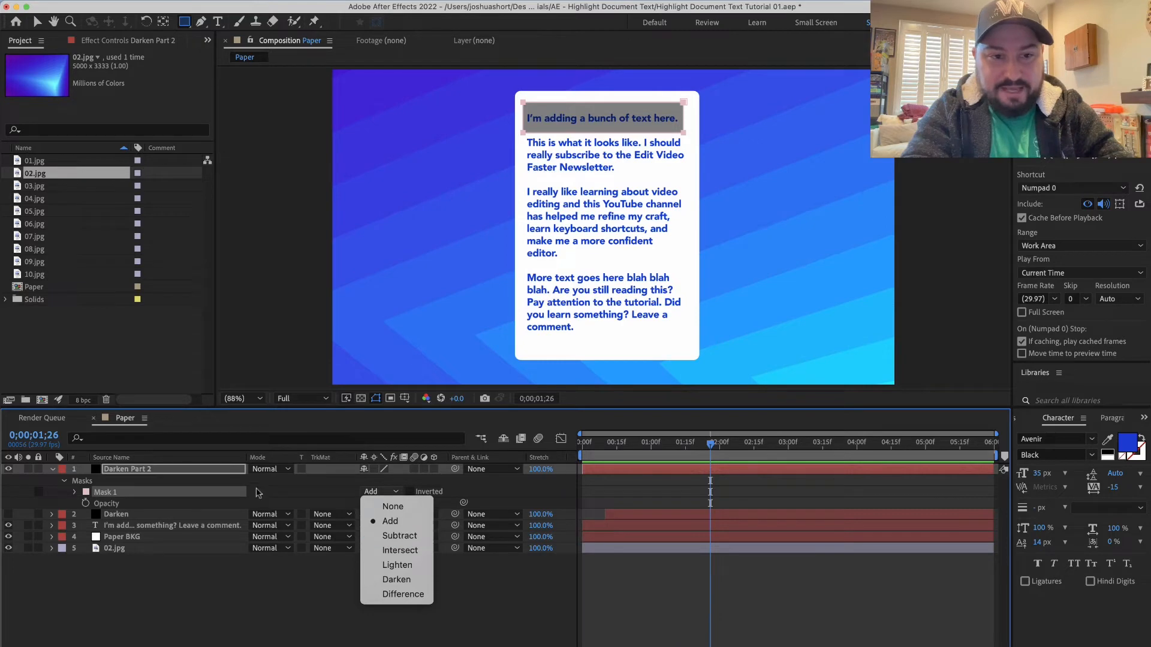
pyautogui.click(415, 539)
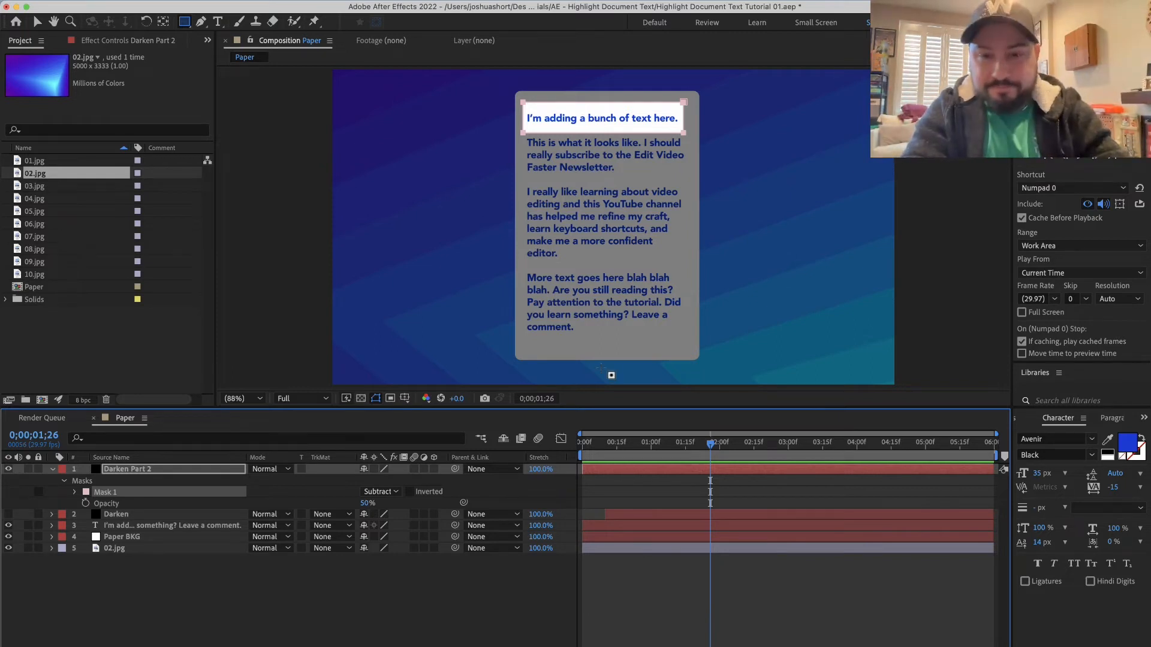
pyautogui.click(509, 612)
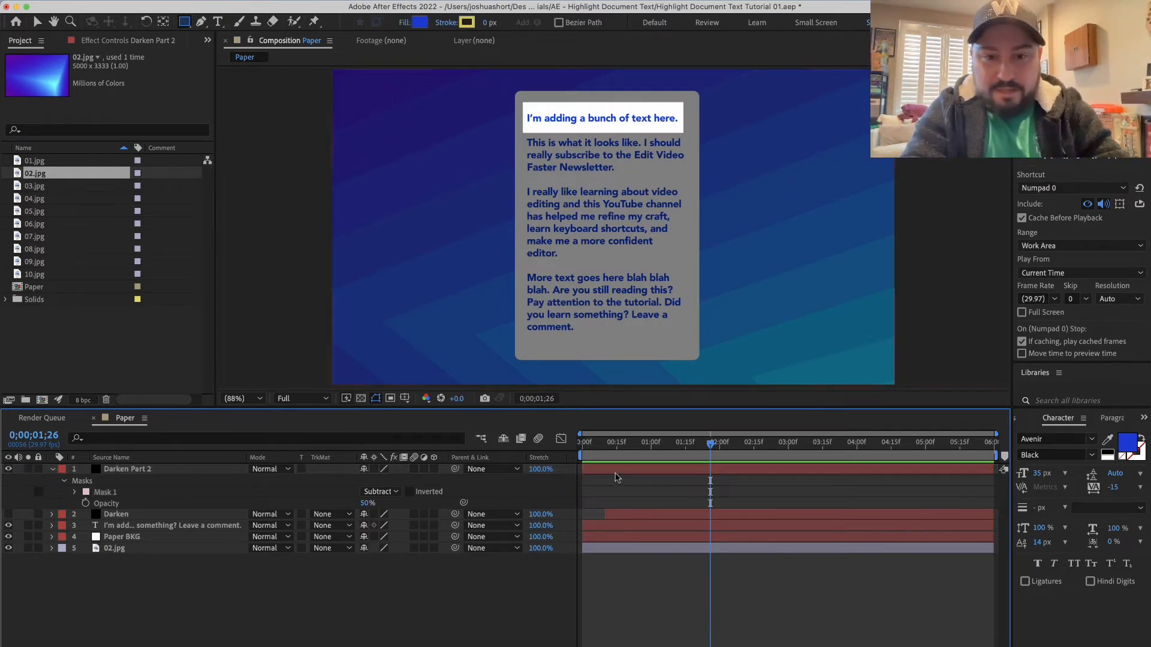
# - Trim Darken Part 2 to start at 0;00;00;10 and keyframe its opacity from 0% there to 50% at 0;00;00;25
pyautogui.click(585, 467)
pyautogui.moveTo(585, 467); pyautogui.dragTo(640, 444)
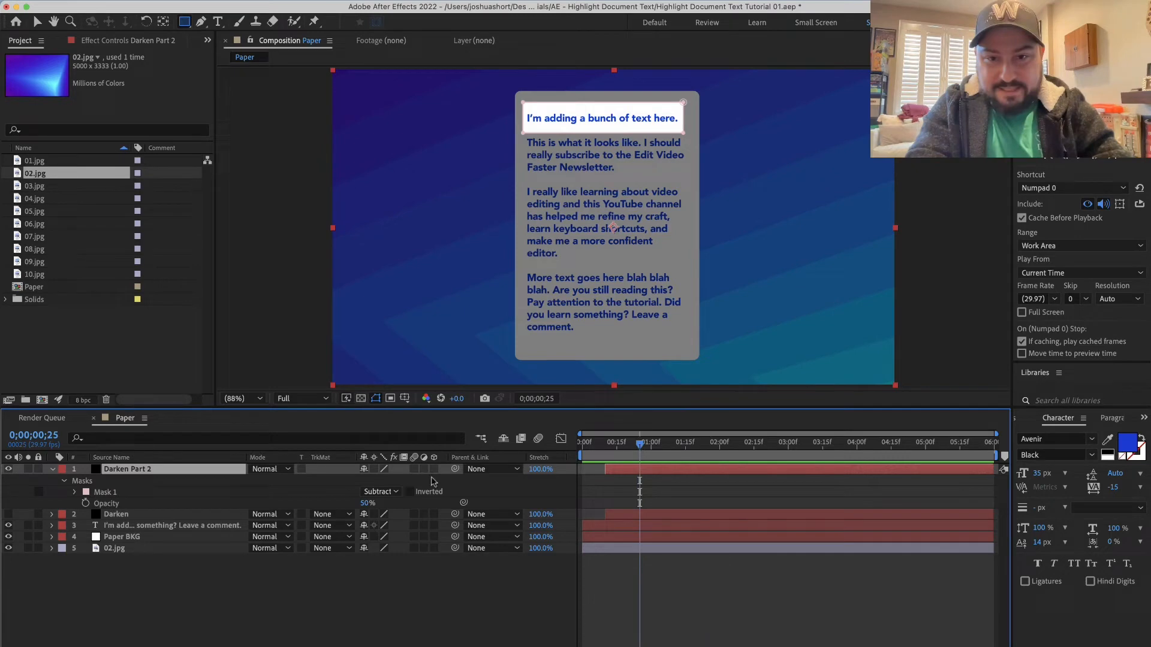
pyautogui.click(85, 503)
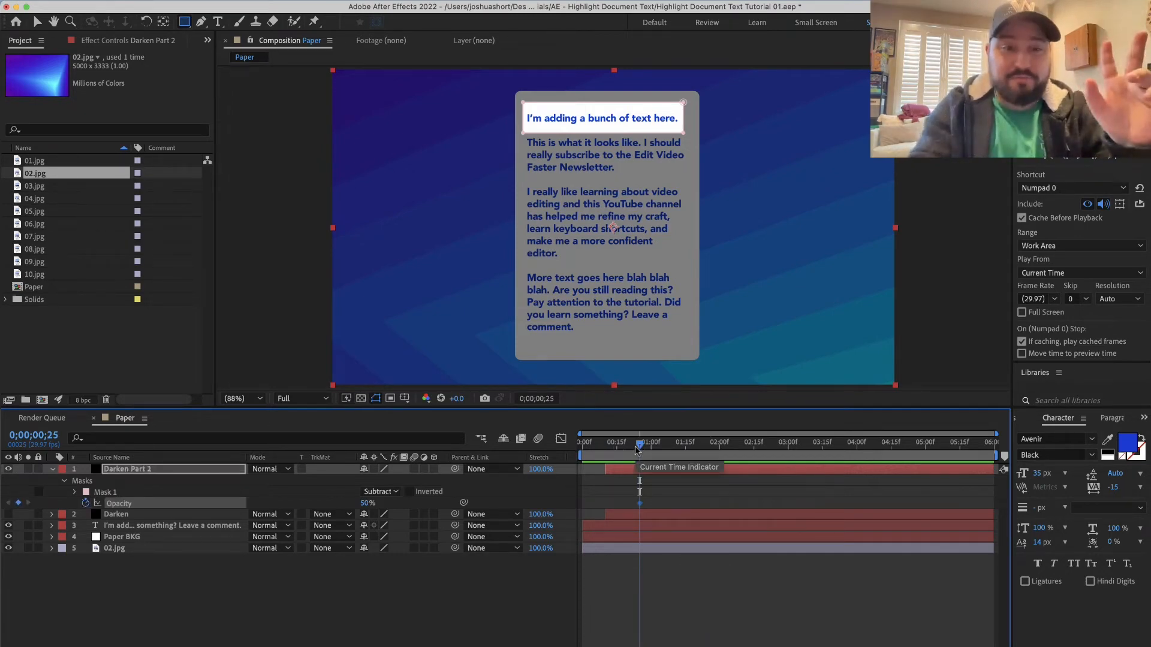
pyautogui.moveTo(638, 446); pyautogui.dragTo(605, 446)
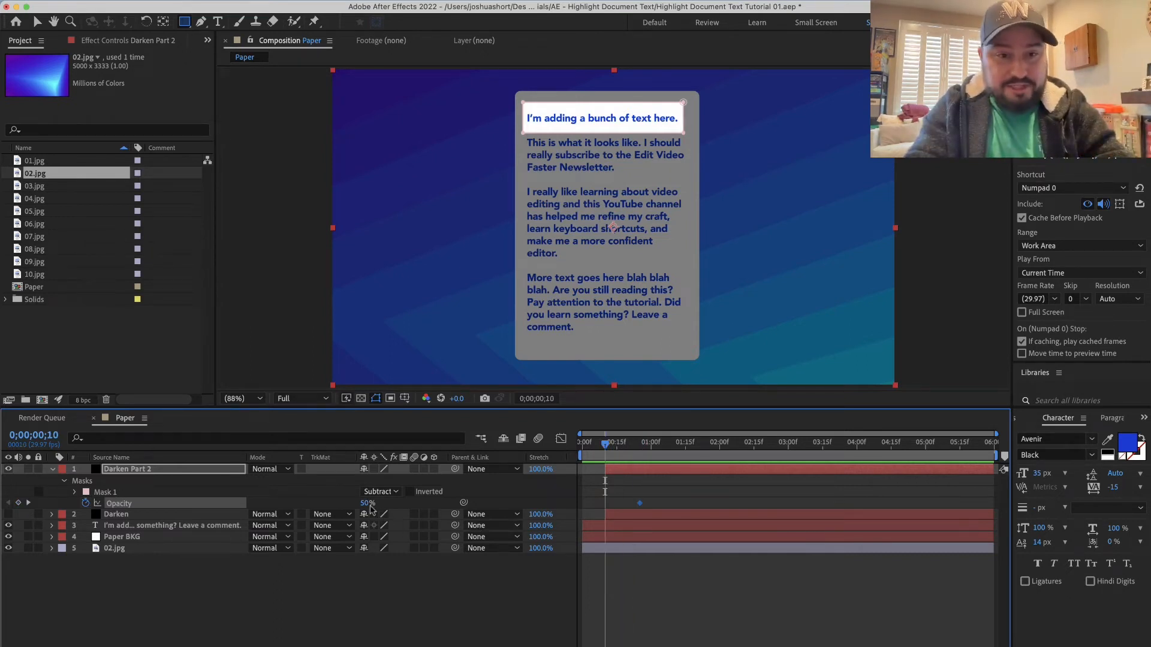
pyautogui.moveTo(367, 503); pyautogui.dragTo(327, 509)
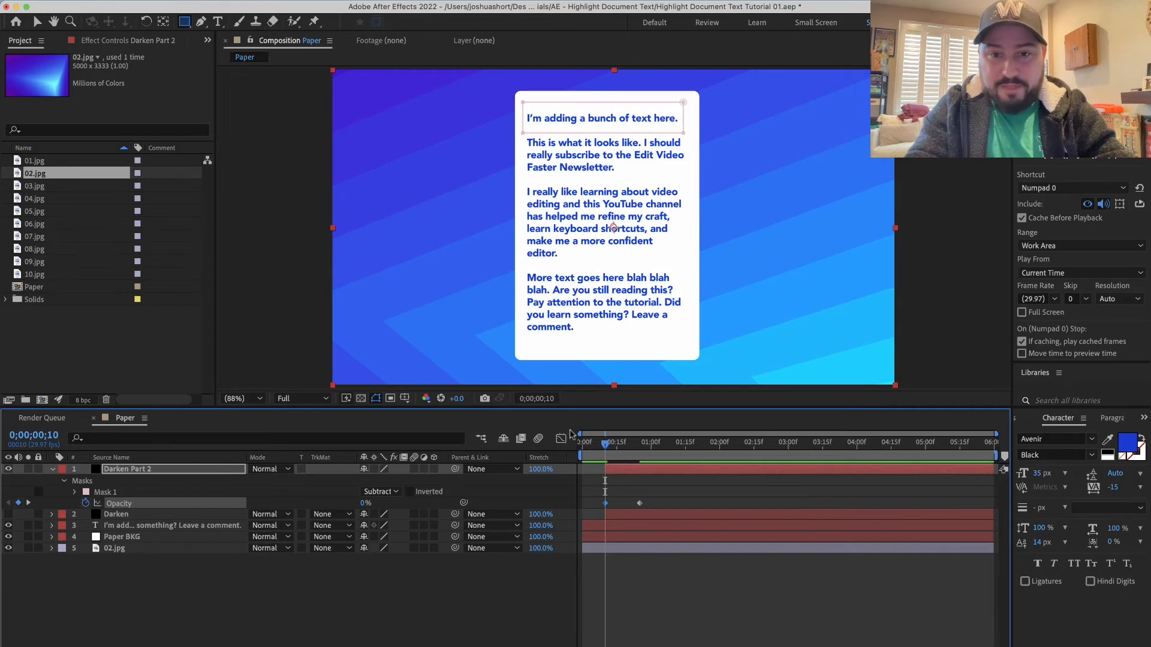
# - Expand Mask 1 of Darken Part 2 and set a Mask Path keyframe at 0;00;01;04
pyautogui.moveTo(584, 443); pyautogui.dragTo(657, 444)
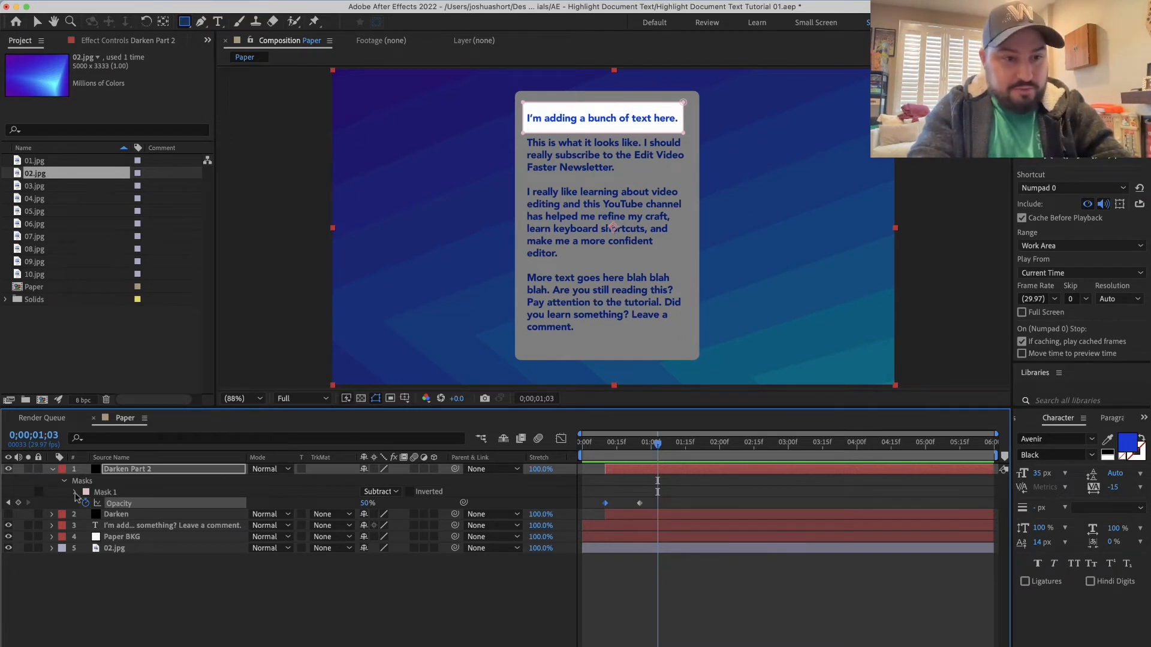
pyautogui.click(75, 493)
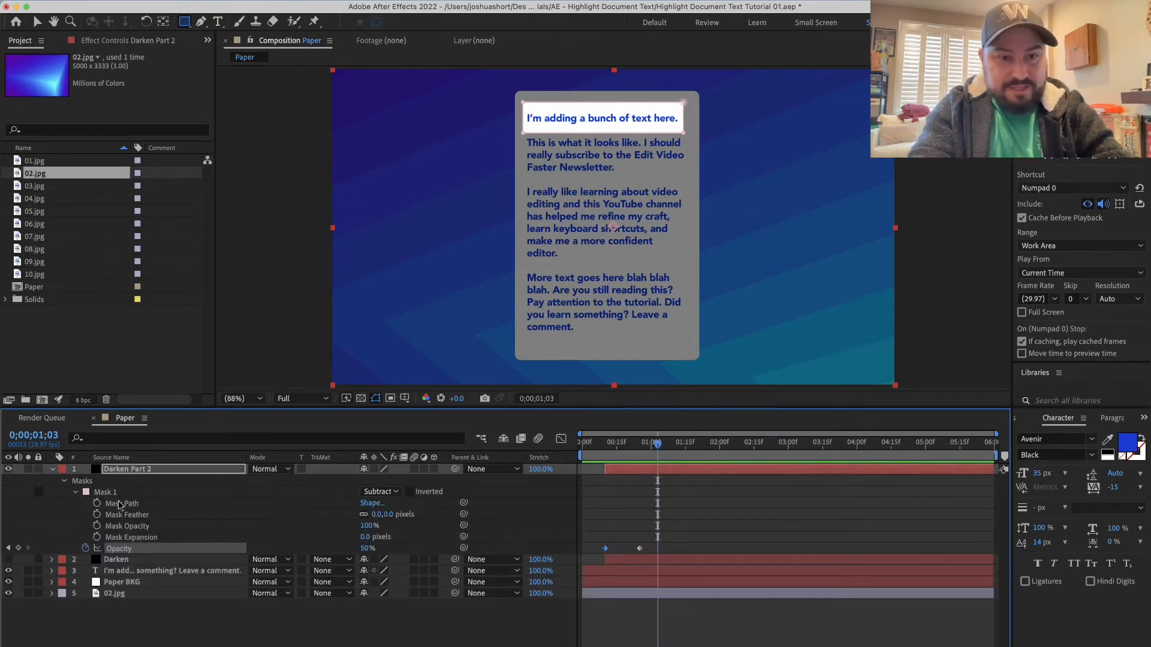
pyautogui.click(119, 505)
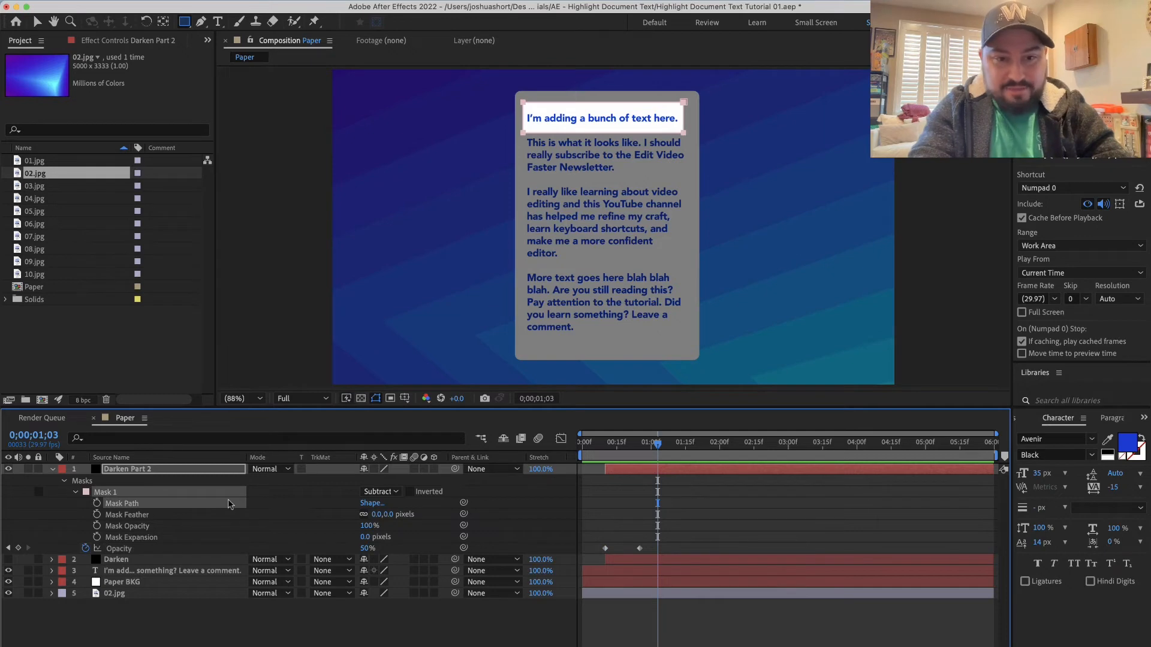
pyautogui.press('pagedown')
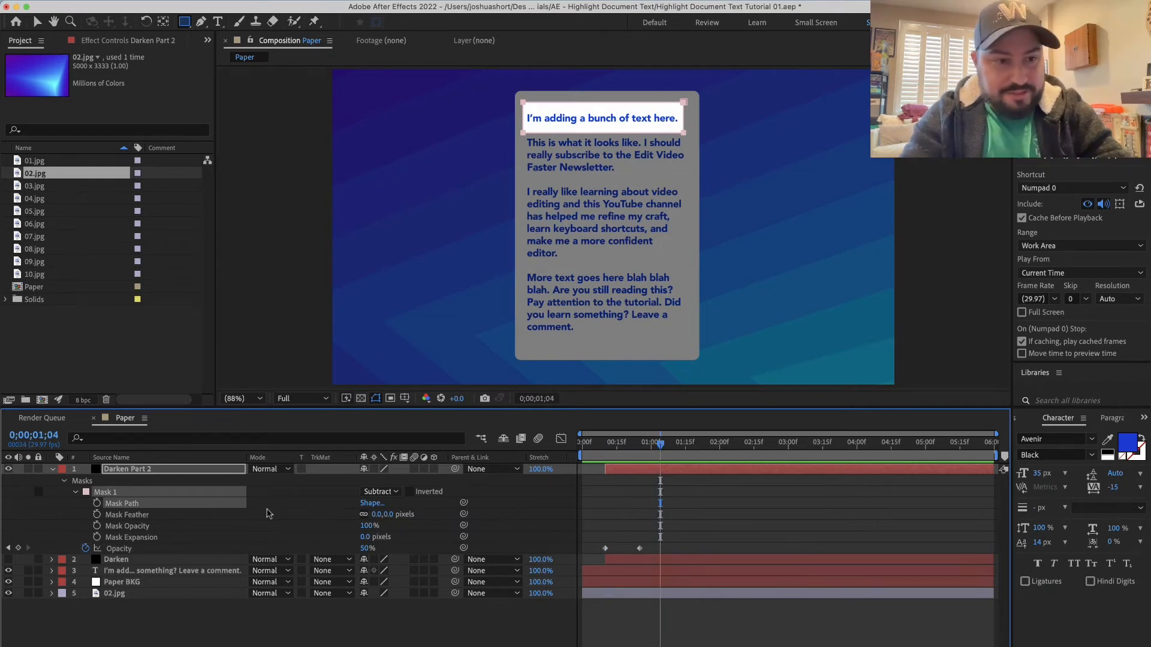
pyautogui.click(96, 503)
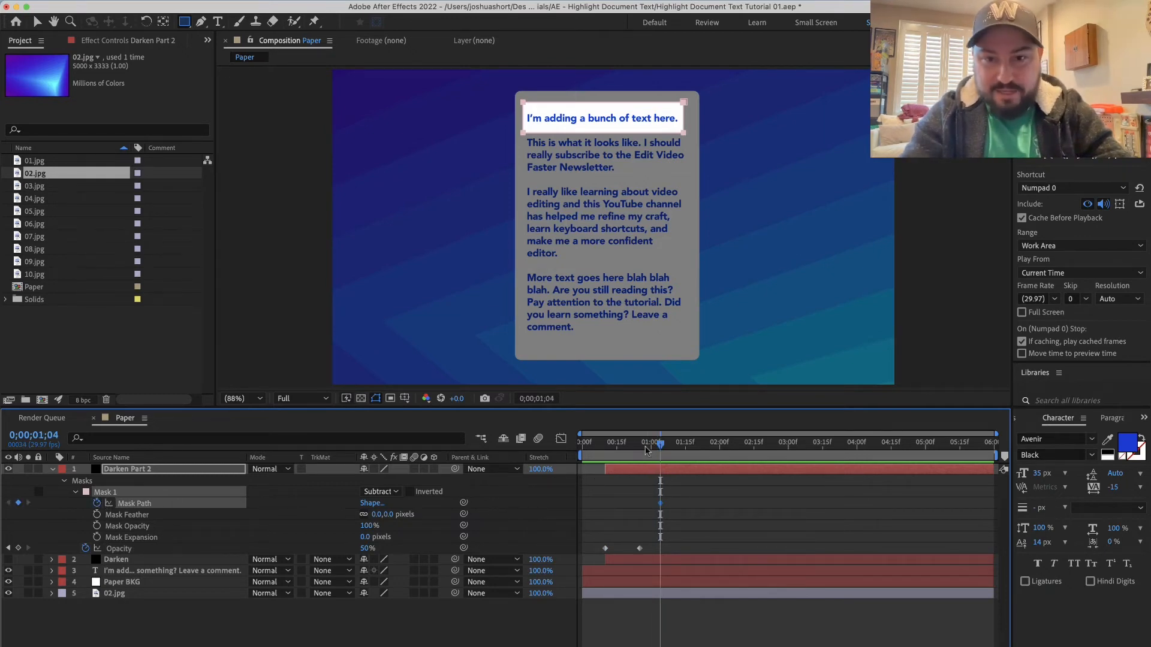
# - Move and enlarge the mask to frame the second paragraph at 0;00;02;05, and hold that shape with a Mask Path keyframe at 0;00;03;04
pyautogui.moveTo(665, 445); pyautogui.dragTo(732, 445)
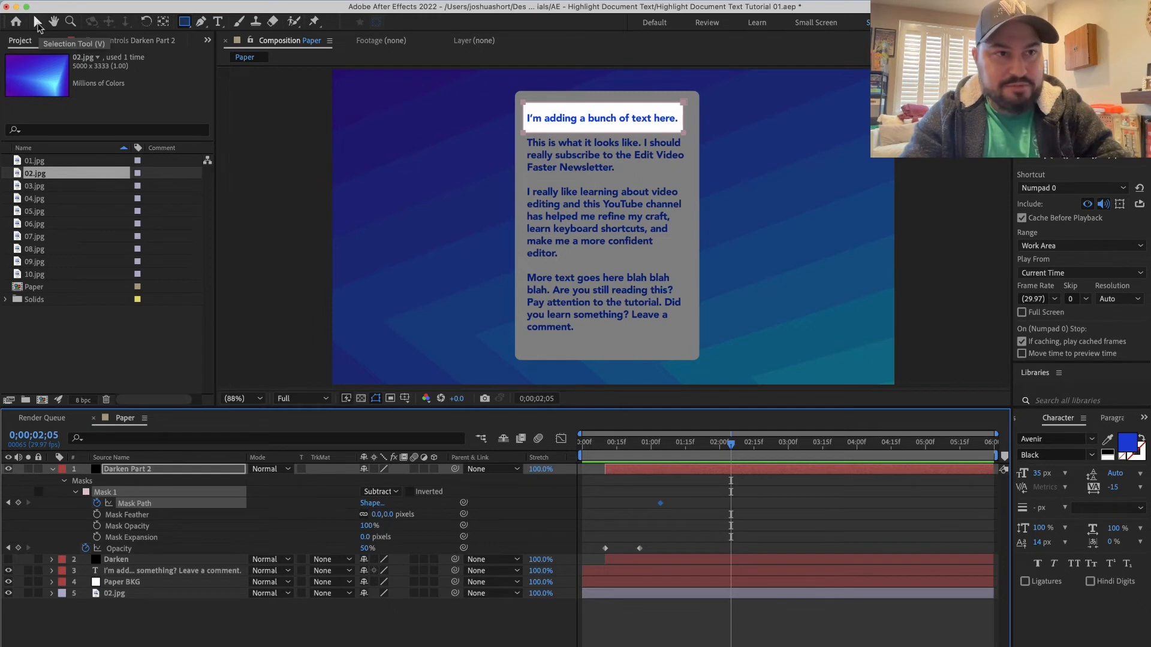
pyautogui.click(37, 22)
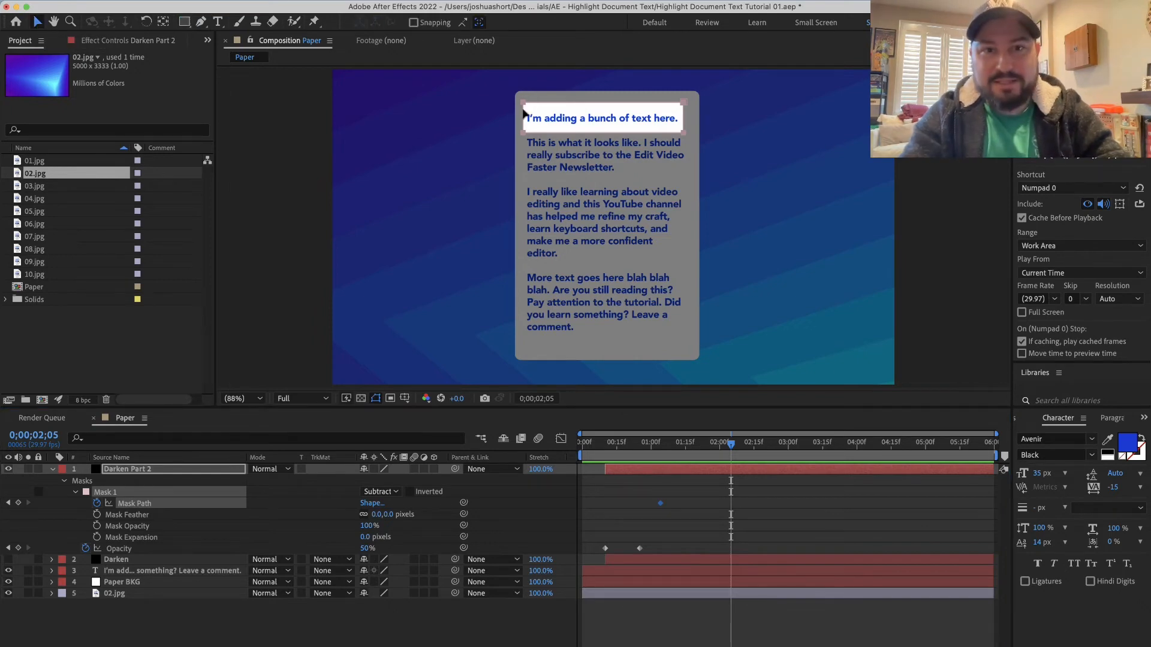
pyautogui.moveTo(523, 111); pyautogui.dragTo(524, 145)
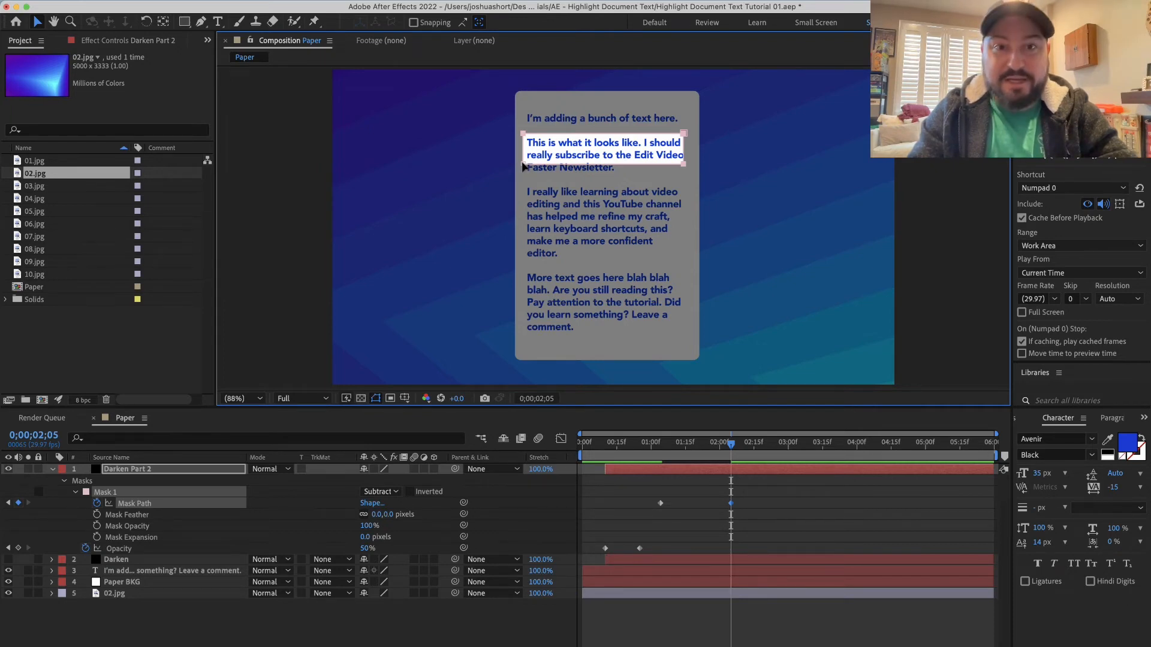
pyautogui.click(522, 162)
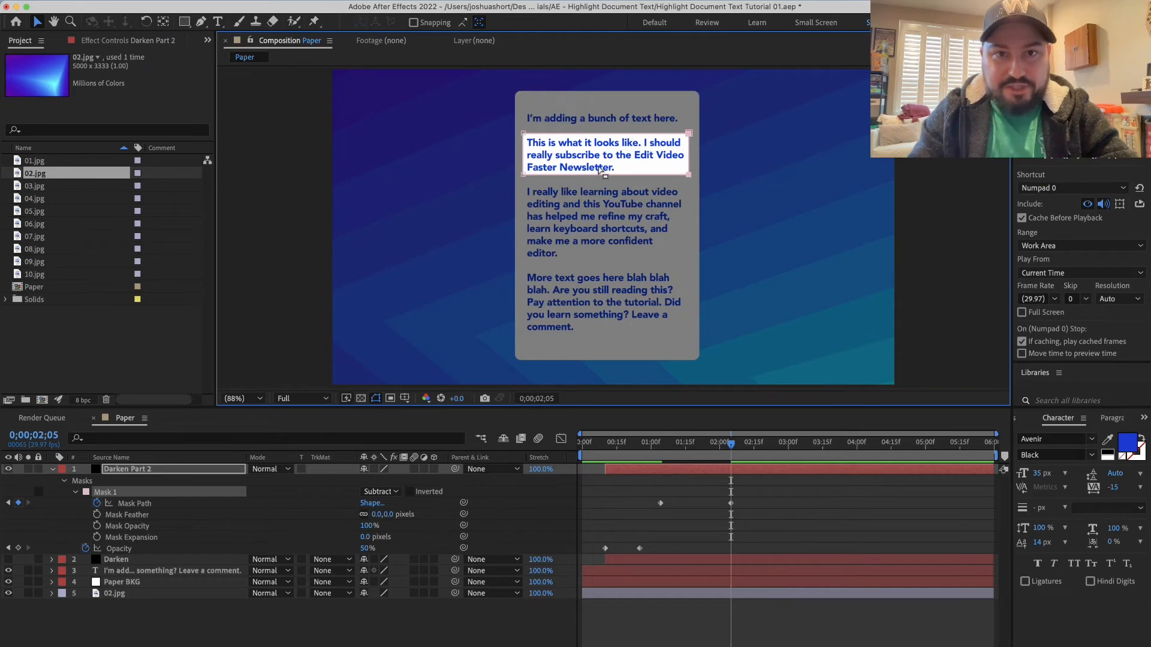
pyautogui.moveTo(693, 442); pyautogui.dragTo(797, 454)
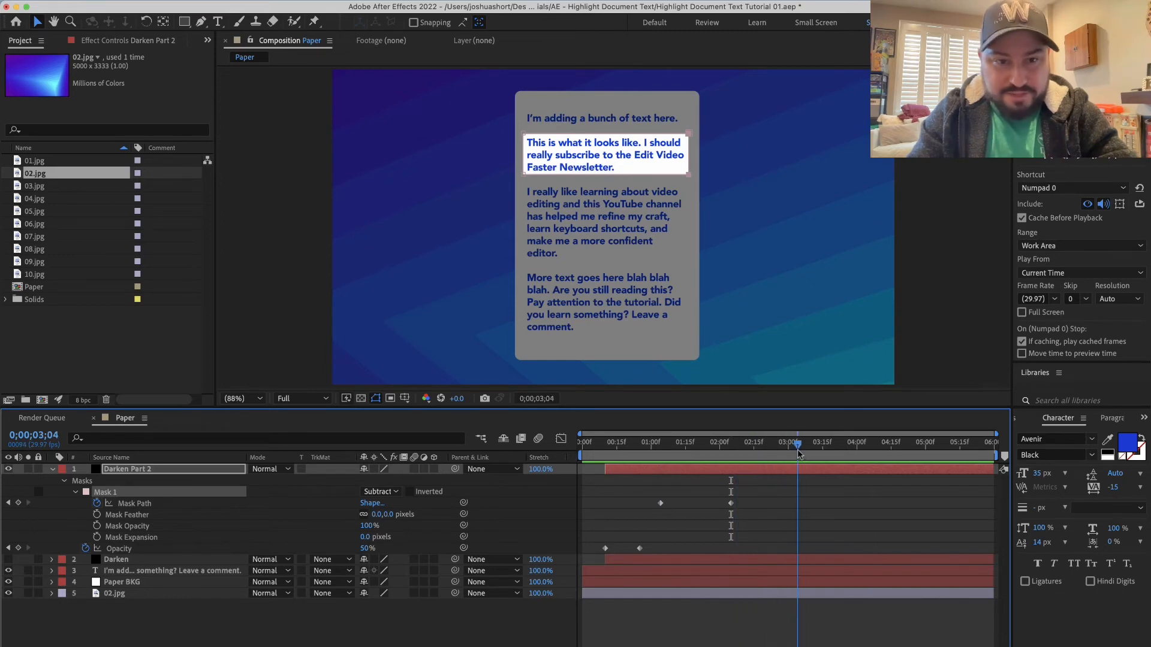
pyautogui.click(18, 504)
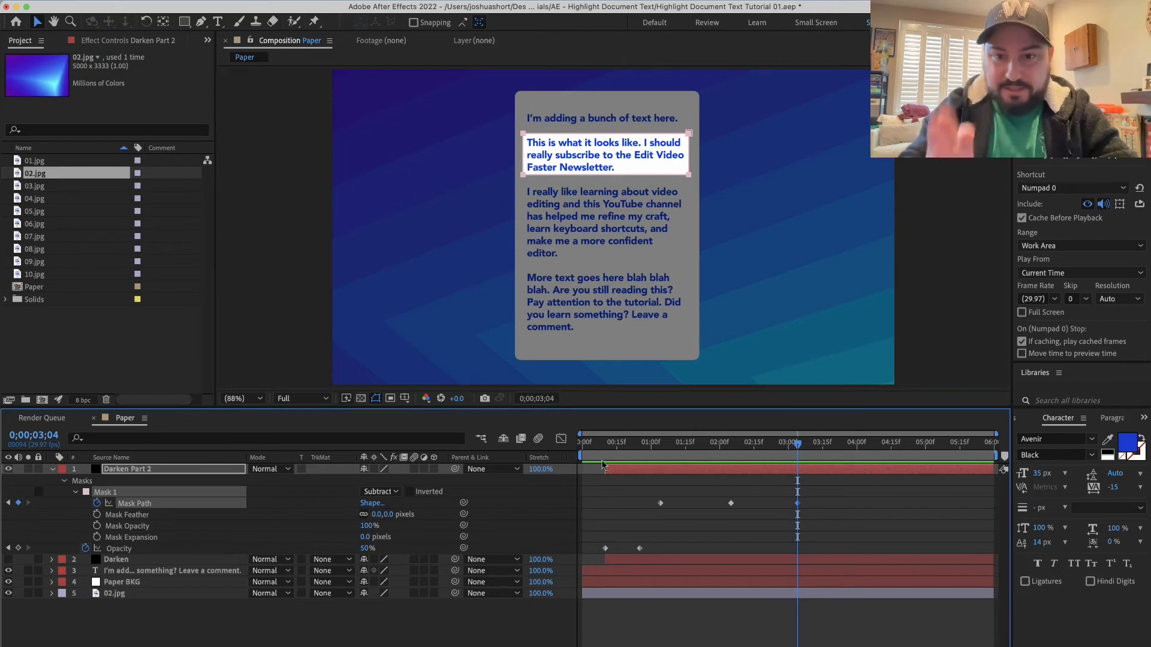
# - At 0;00;03;19, move the mask down to the third paragraph and extend its lower edge to frame all the lines through "editor."
pyautogui.moveTo(800, 447); pyautogui.dragTo(832, 447)
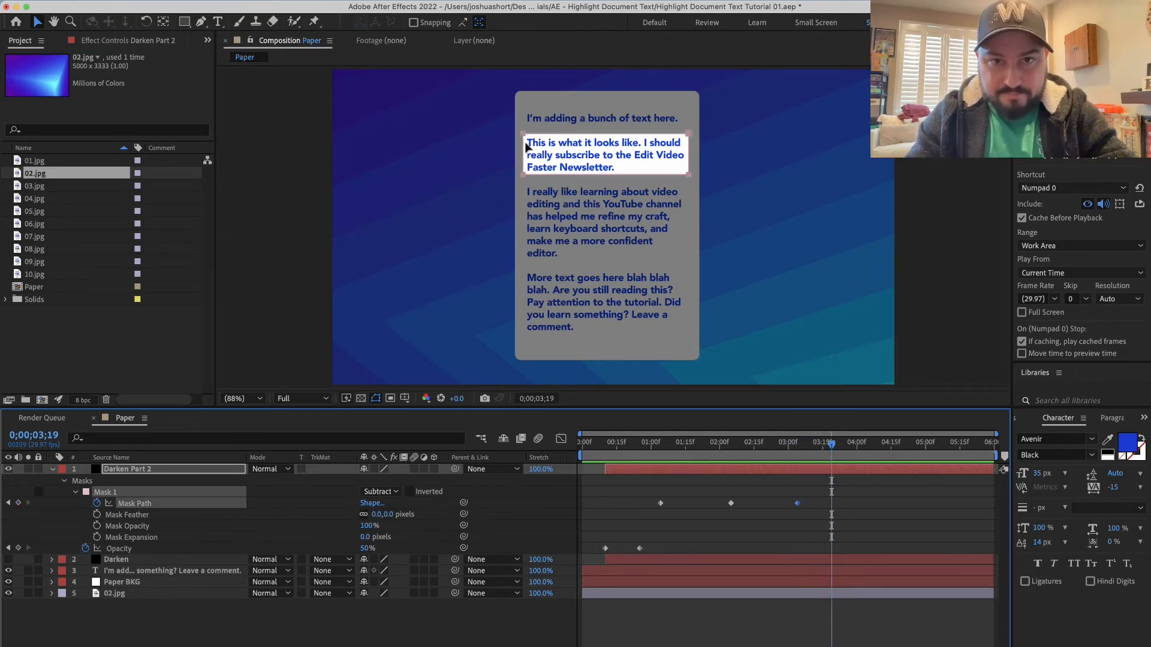
pyautogui.moveTo(525, 142); pyautogui.dragTo(527, 188)
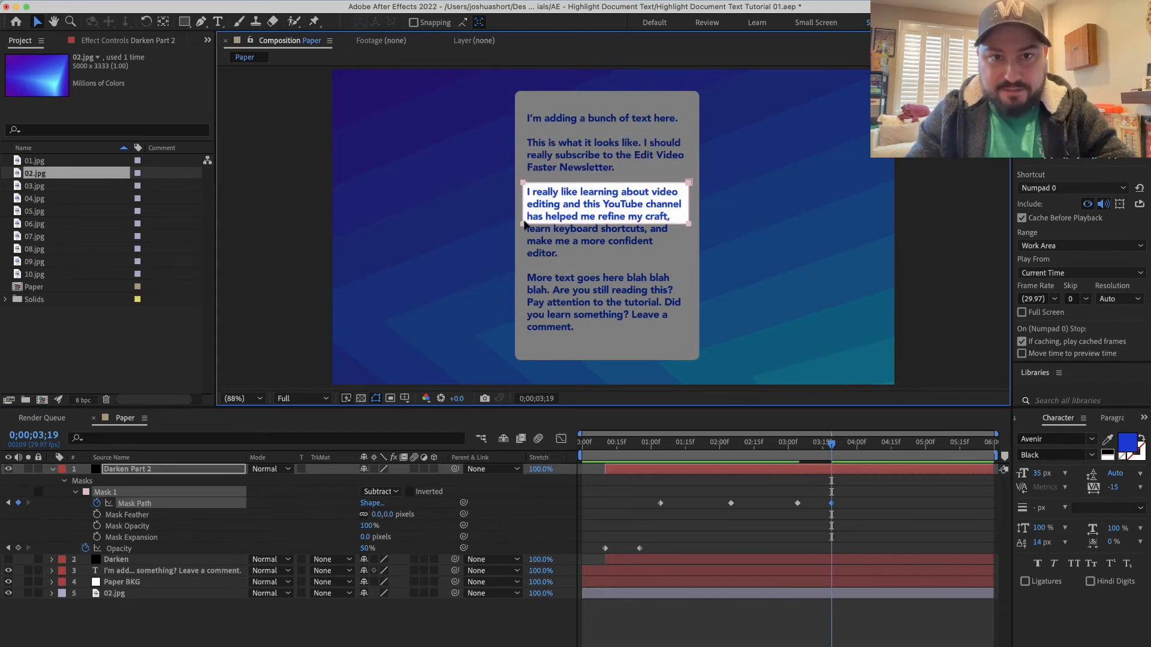
pyautogui.click(523, 224)
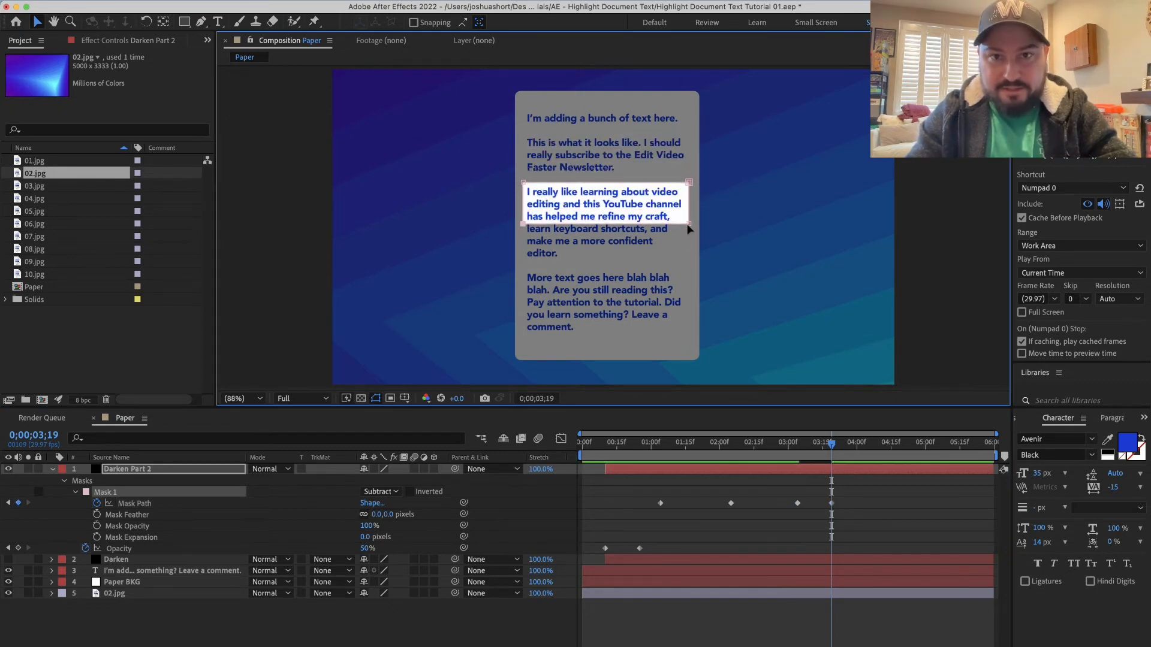
pyautogui.hotkey('shift', 'Down')
pyautogui.hotkey('shift', 'Down')
pyautogui.hotkey('shift', 'Down')
pyautogui.hotkey('shift', 'Down')
pyautogui.hotkey('shift', 'Down')
pyautogui.hotkey('shift', 'Down')
pyautogui.hotkey('shift', 'Down')
pyautogui.hotkey('shift', 'Down')
pyautogui.hotkey('shift', 'Down')
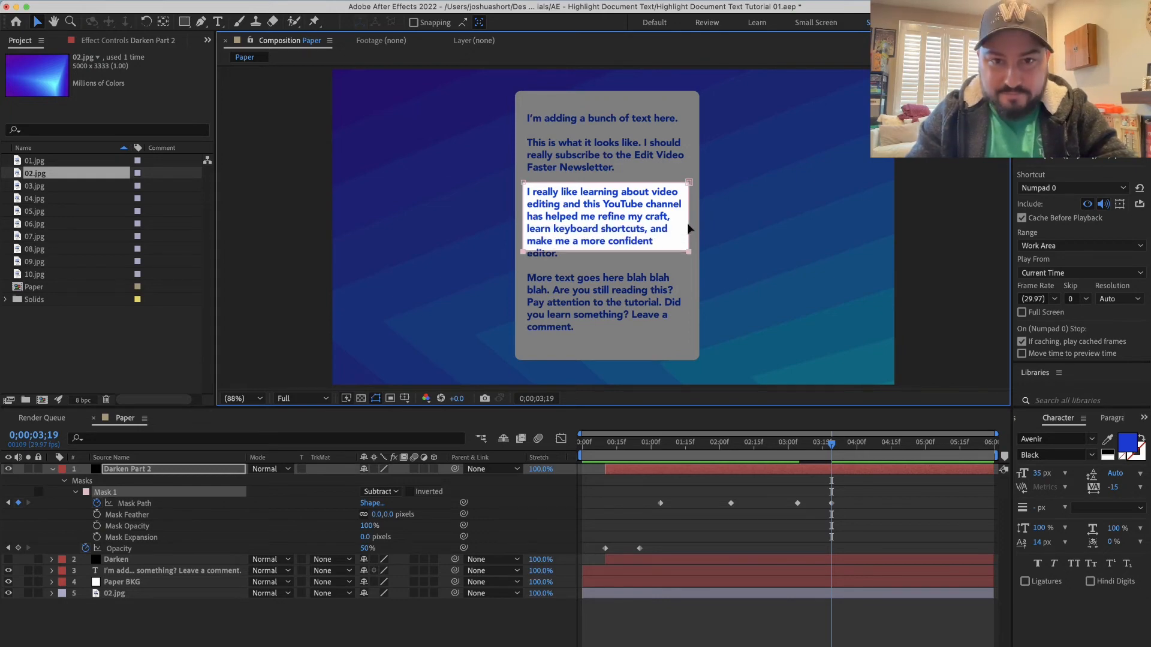
pyautogui.hotkey('shift', 'Down')
pyautogui.hotkey('shift', 'Down')
pyautogui.hotkey('shift', 'Down')
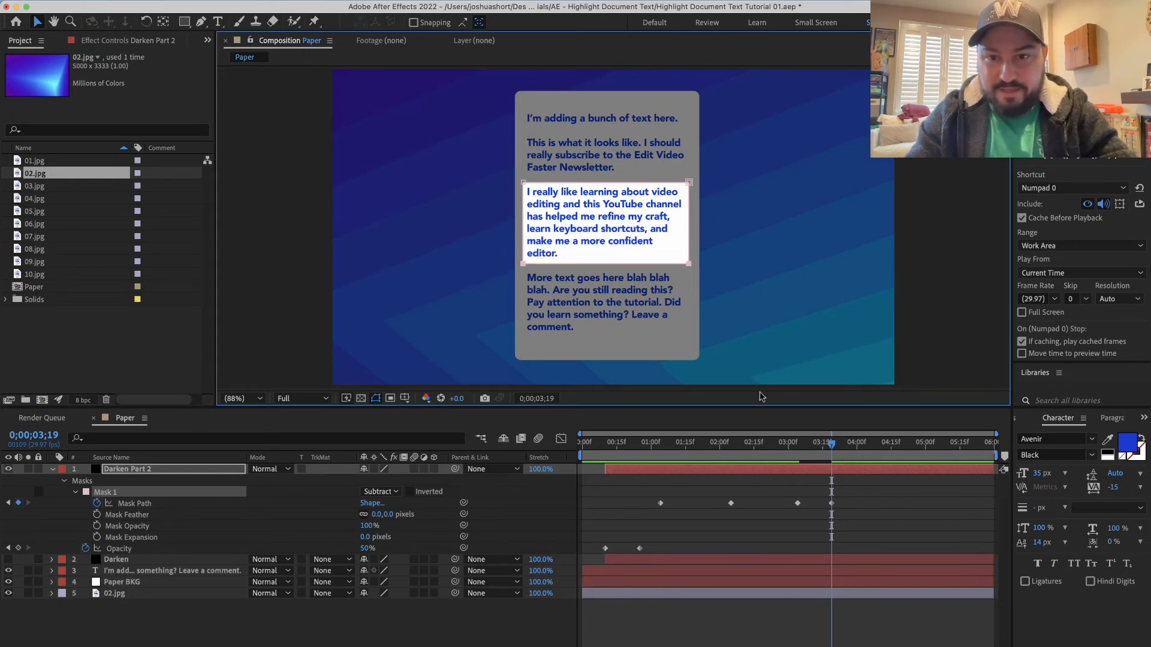
# - Scrub back over the mask transition and remove the extra Mask Path keyframe at 0;00;03;04
pyautogui.moveTo(812, 448); pyautogui.dragTo(777, 426)
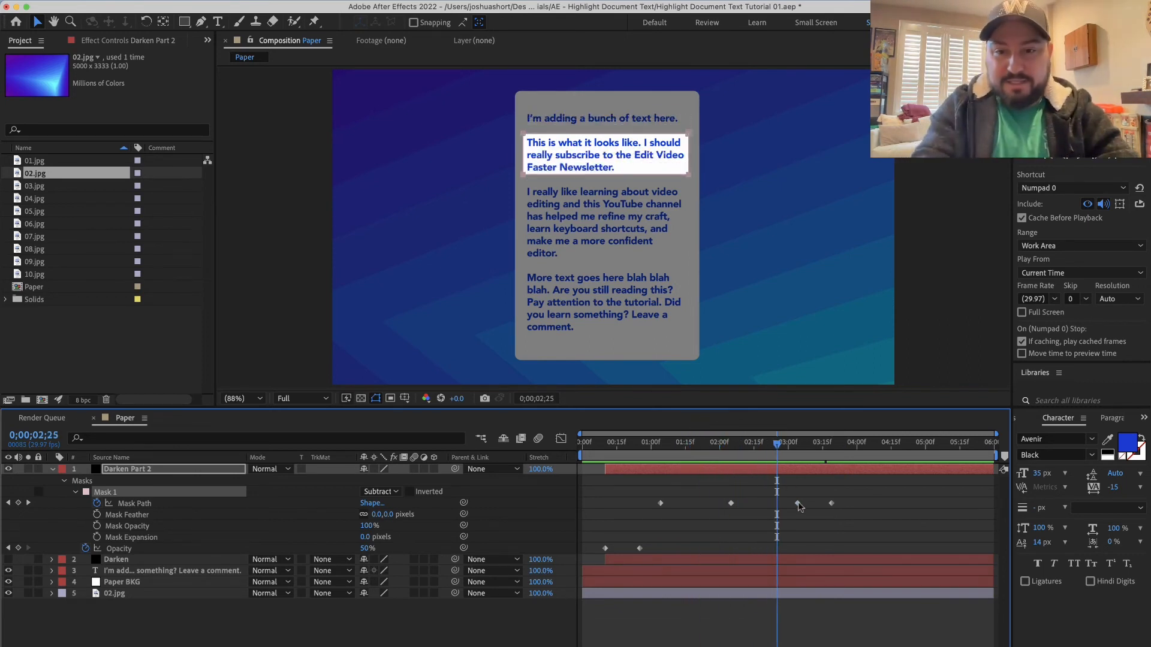
pyautogui.moveTo(797, 503); pyautogui.dragTo(733, 503)
# - Set the temporal interpolation of all three Mask Path keyframes to Hold and preview the highlight jumping between paragraphs
pyautogui.moveTo(643, 484); pyautogui.dragTo(844, 519)
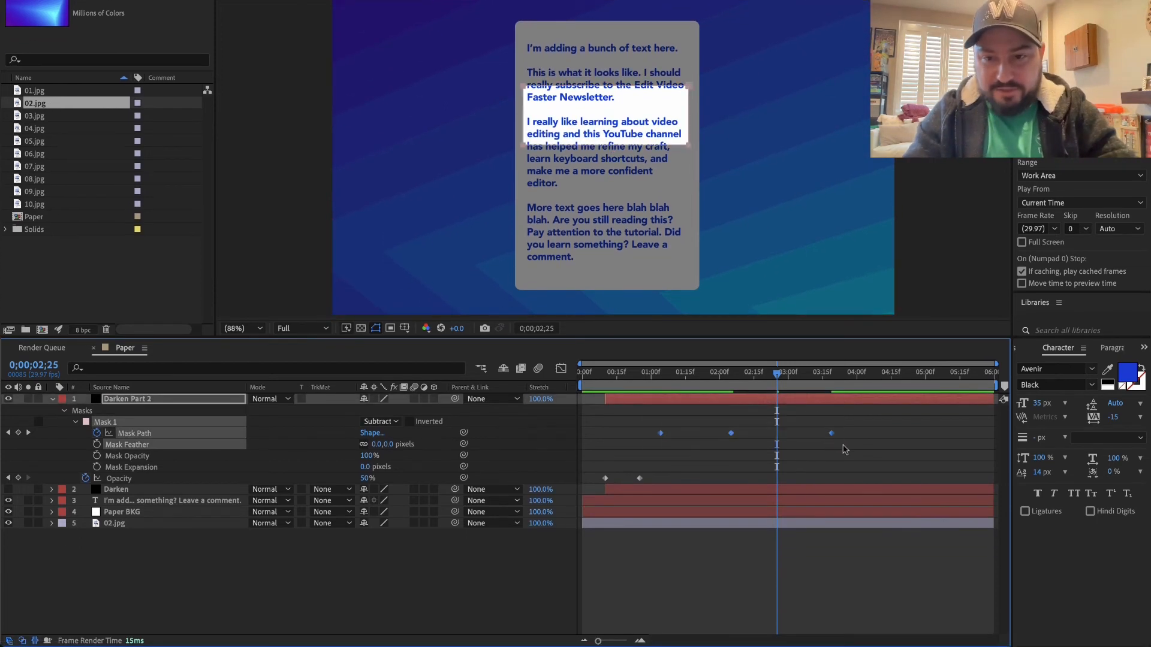
pyautogui.rightClick(832, 435)
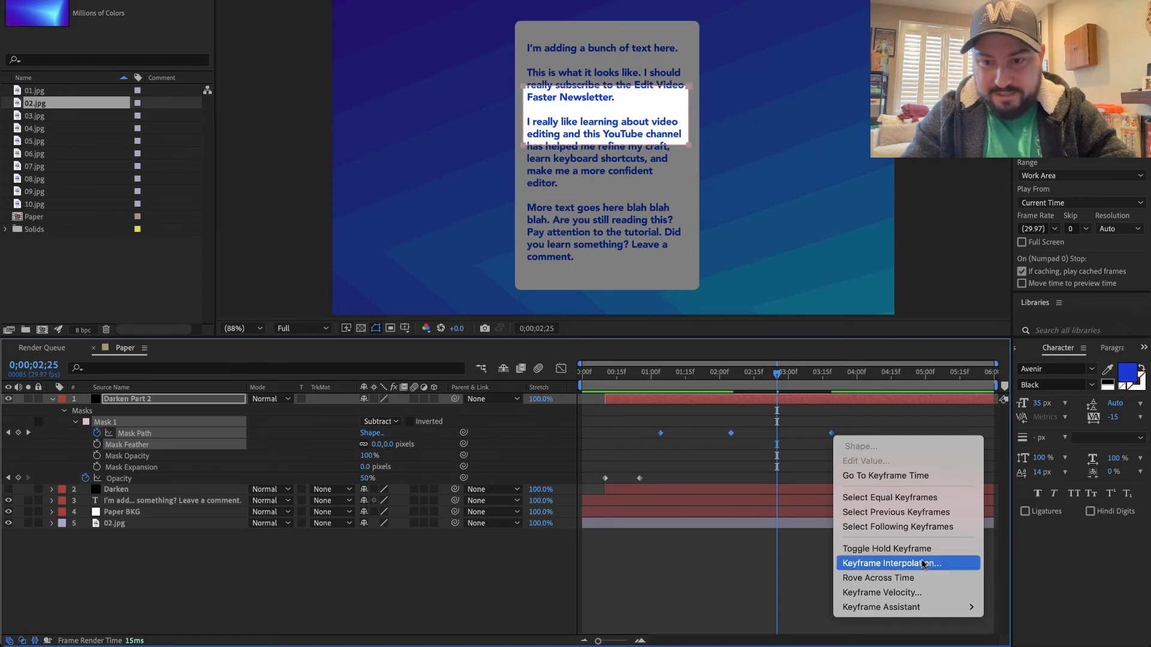
pyautogui.moveTo(938, 607)
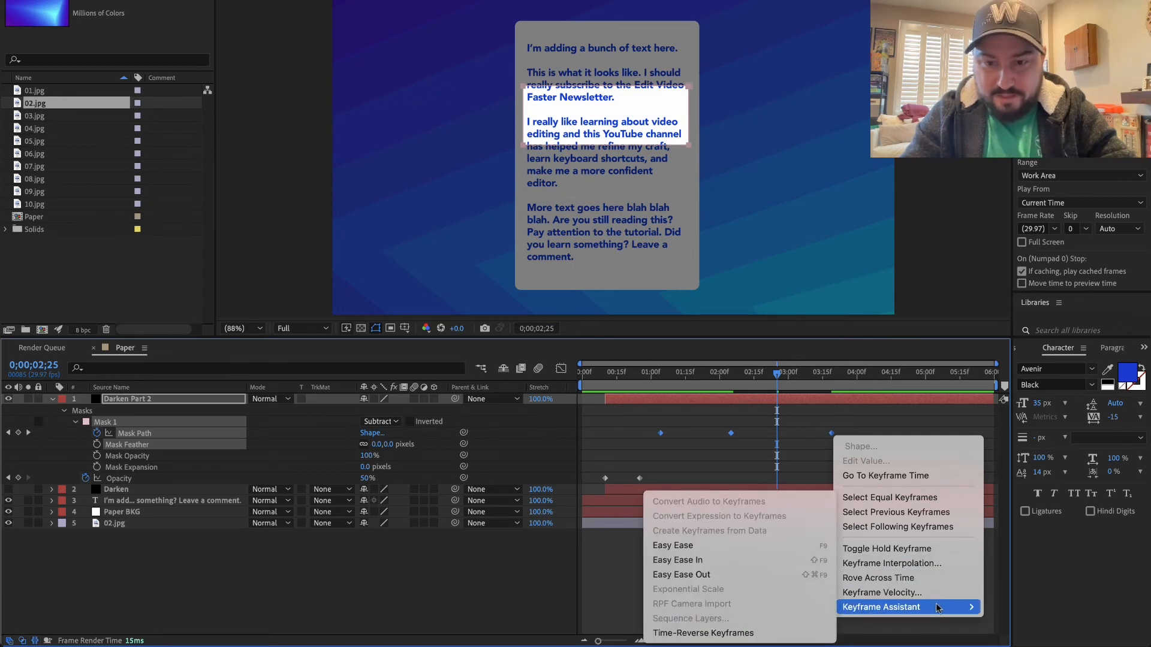
pyautogui.click(939, 569)
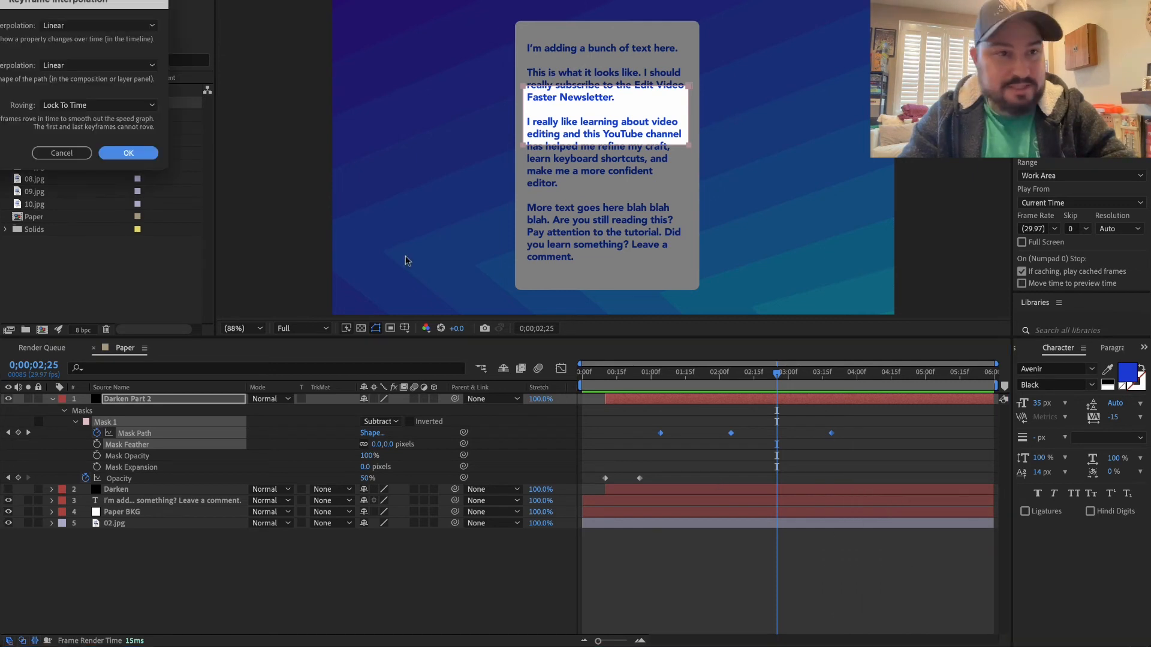
pyautogui.moveTo(63, 10); pyautogui.dragTo(607, 167)
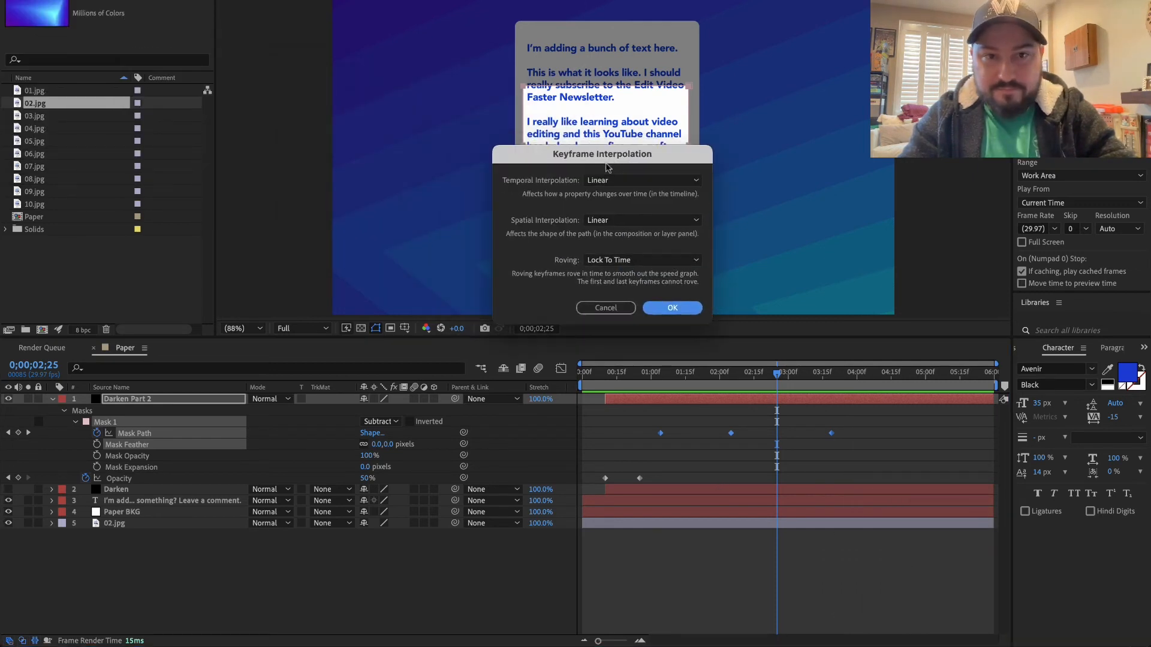
pyautogui.click(614, 181)
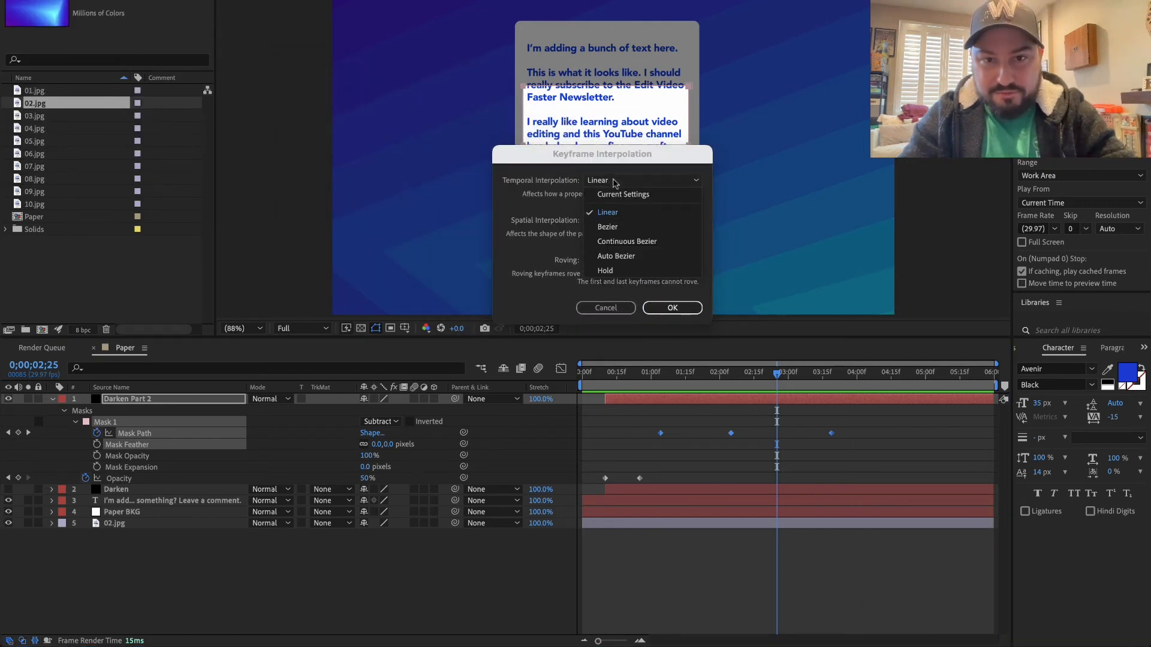
pyautogui.click(634, 270)
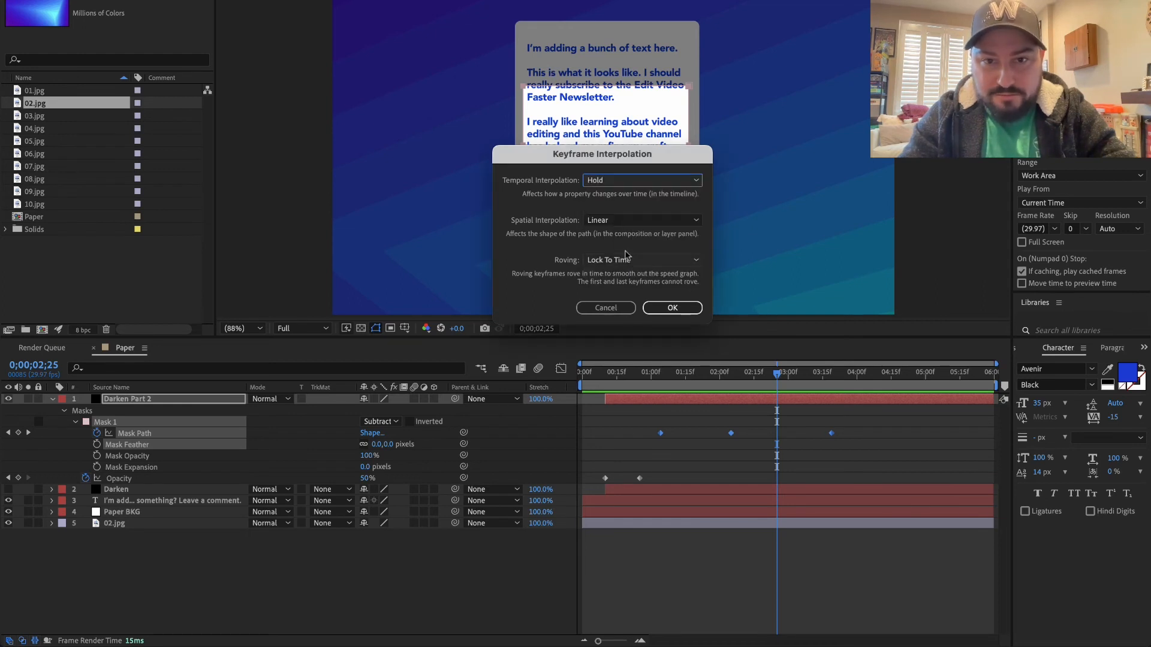
pyautogui.click(672, 307)
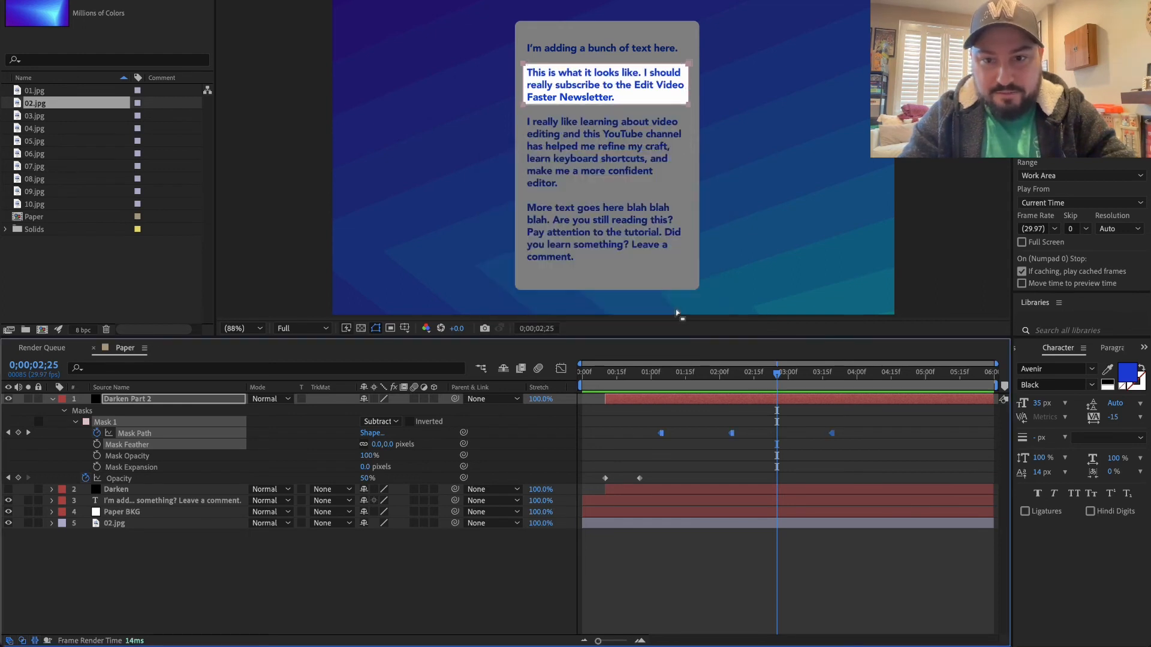
pyautogui.moveTo(639, 361); pyautogui.dragTo(694, 393)
pyautogui.press('space')
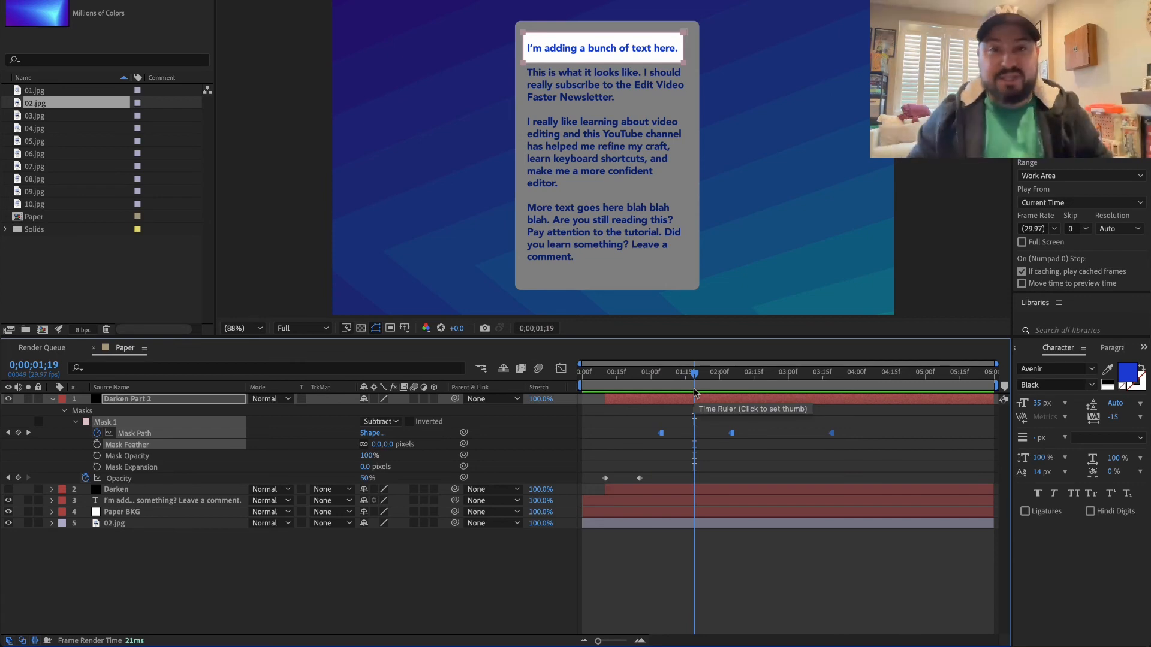